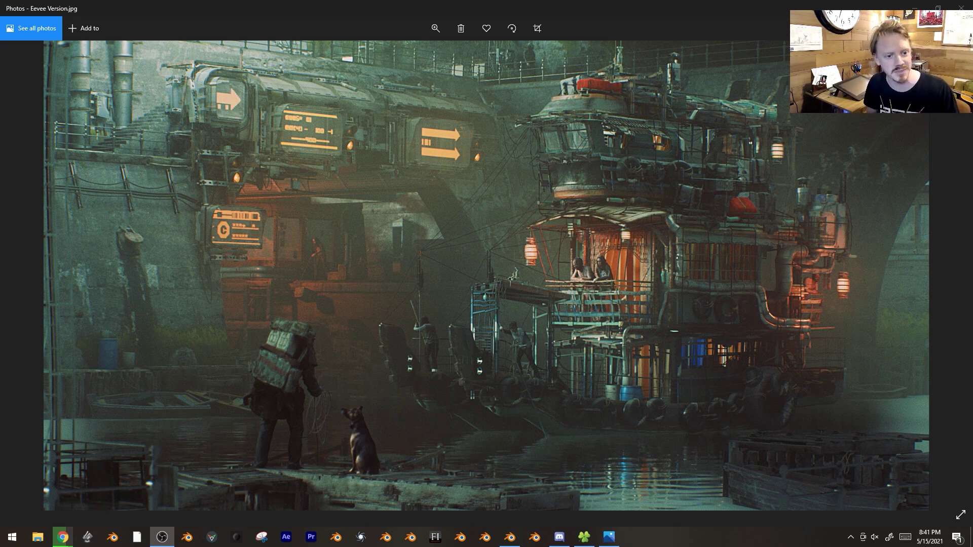
Compare the Eevee Version and Cycles Version renders by alternating between the two images
left_click(646, 364)
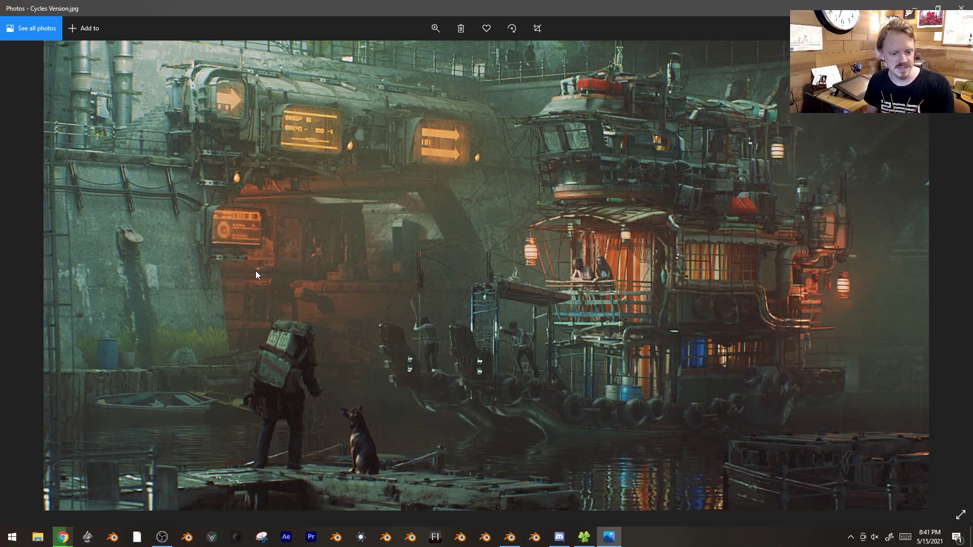
left_click(1, 296)
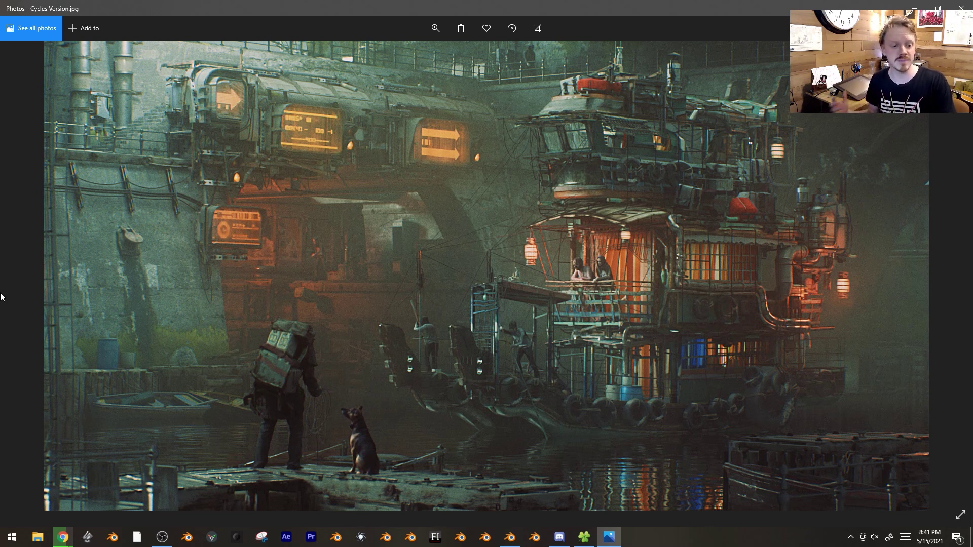
key("Right")
key("Left")
key("Right")
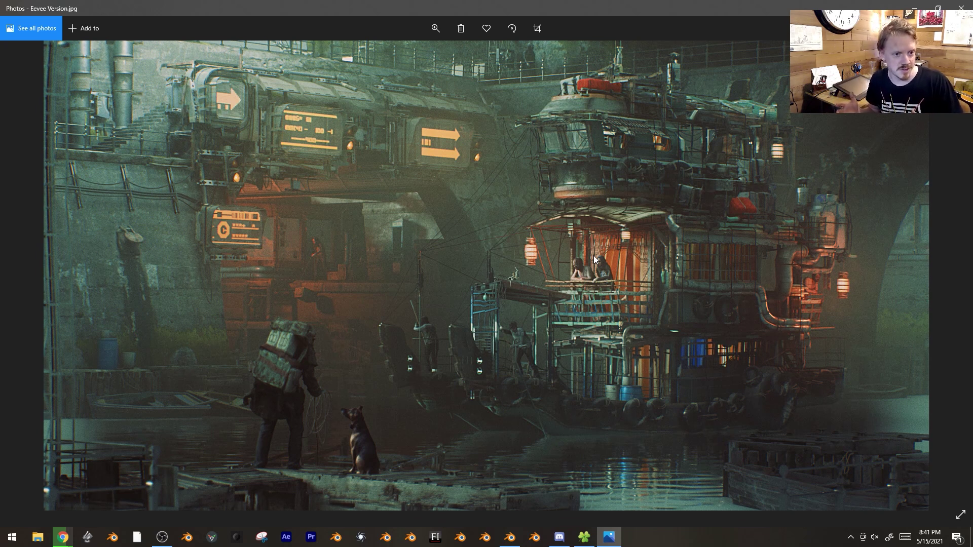
key("Left")
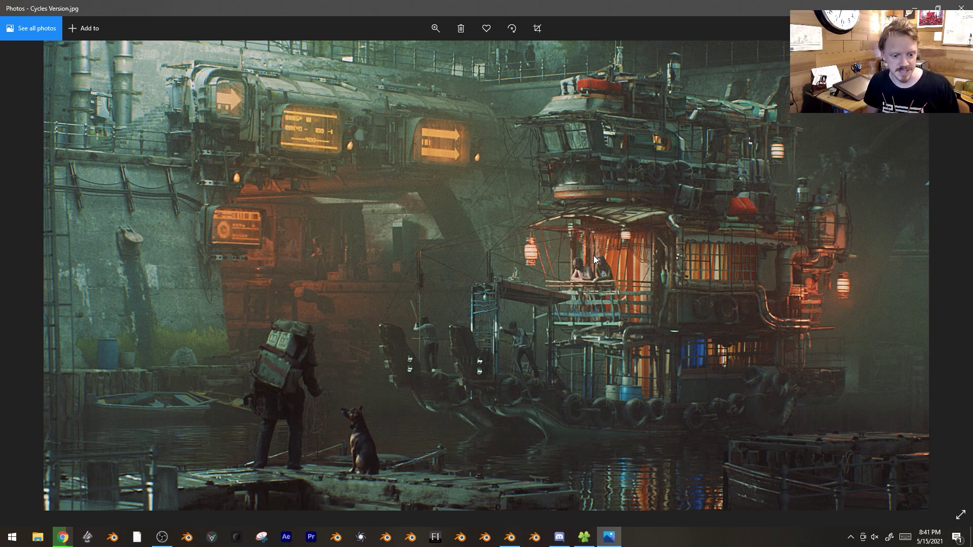
key("Right")
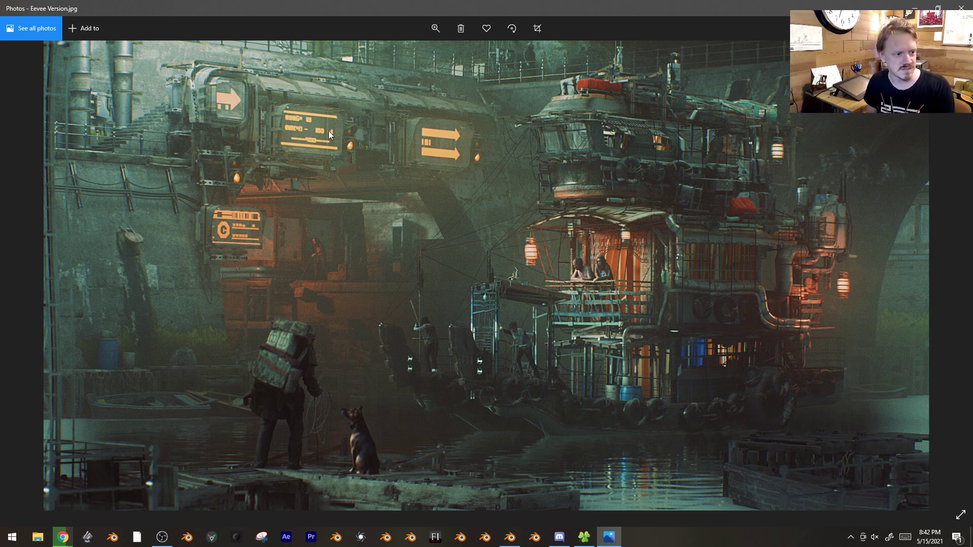
key("Left")
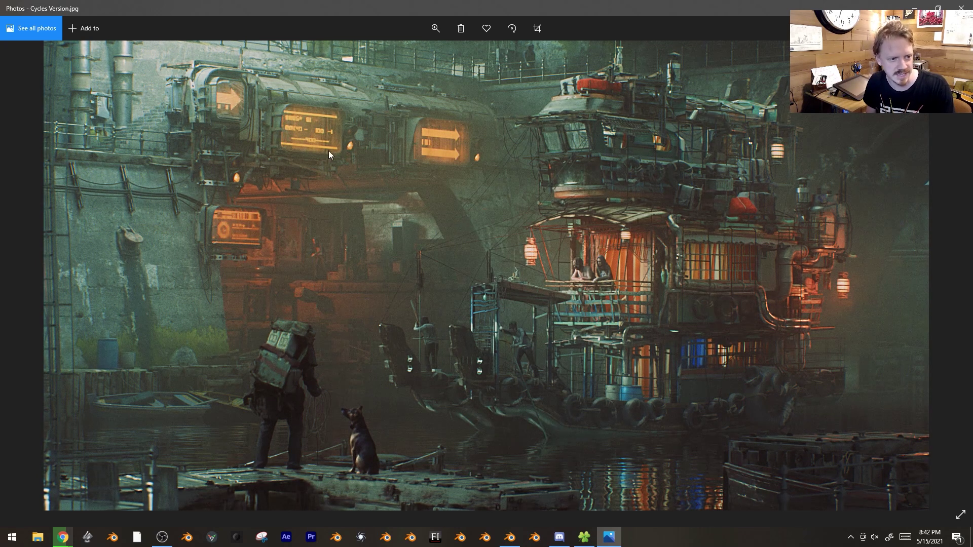
key("Right")
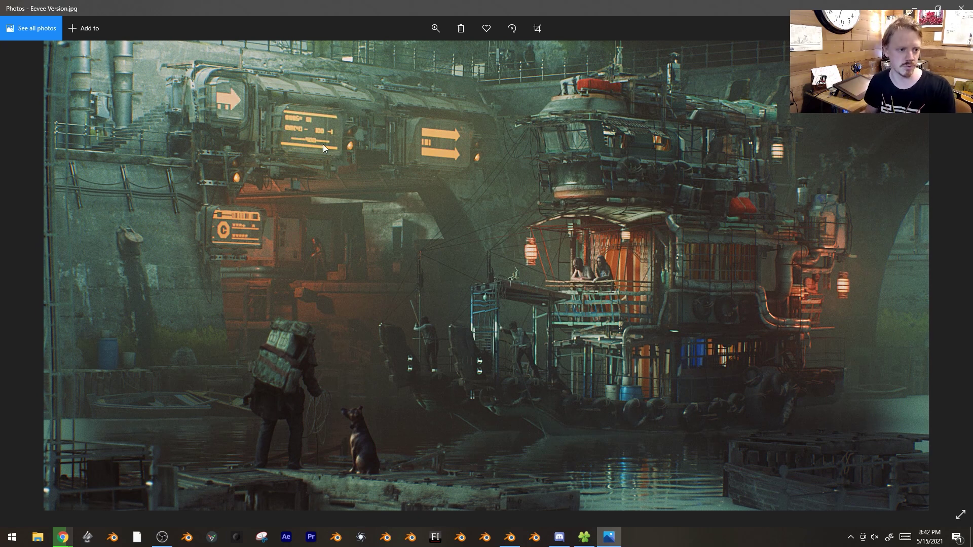
Switch to Blender and display the Mary.blend scene in rendered viewport shading with Cycles
left_click(513, 540)
left_click(925, 225)
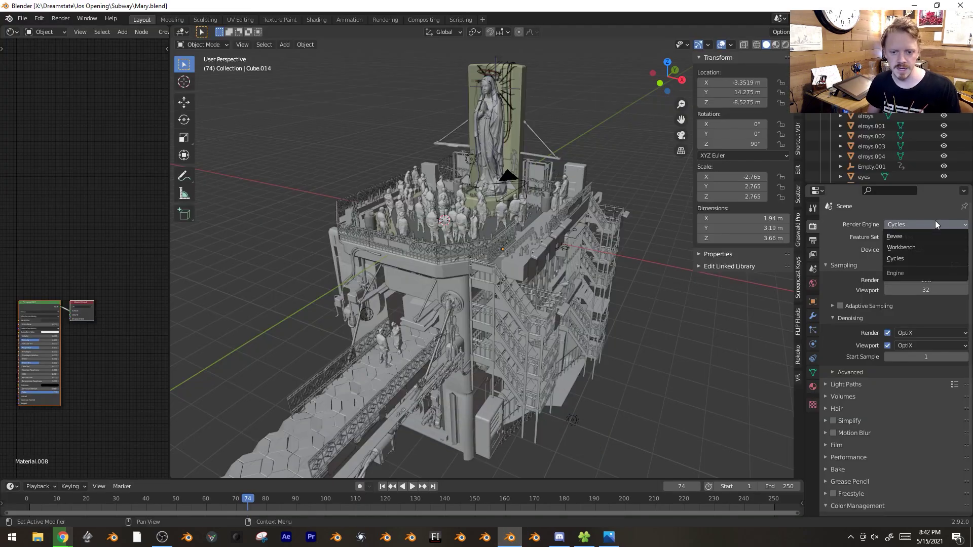
key("z")
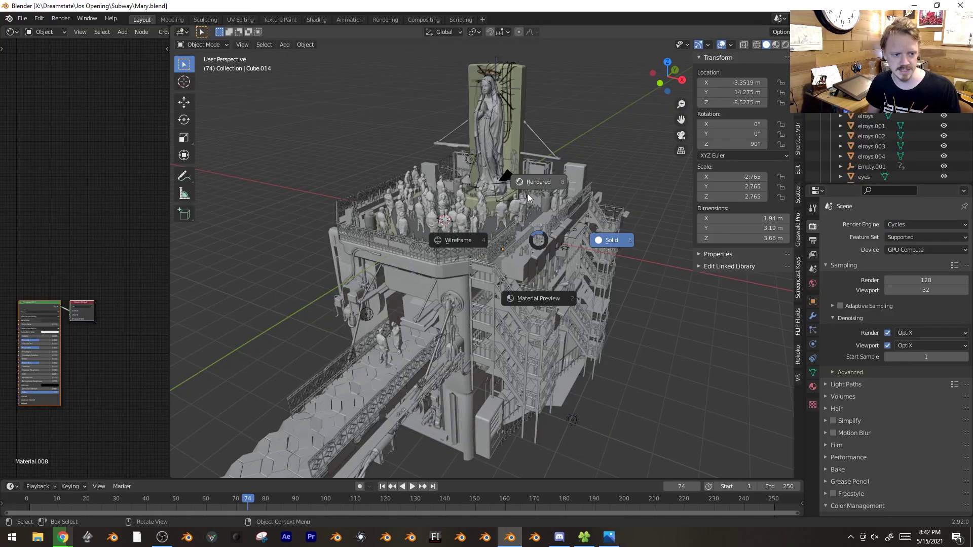
left_click(603, 240)
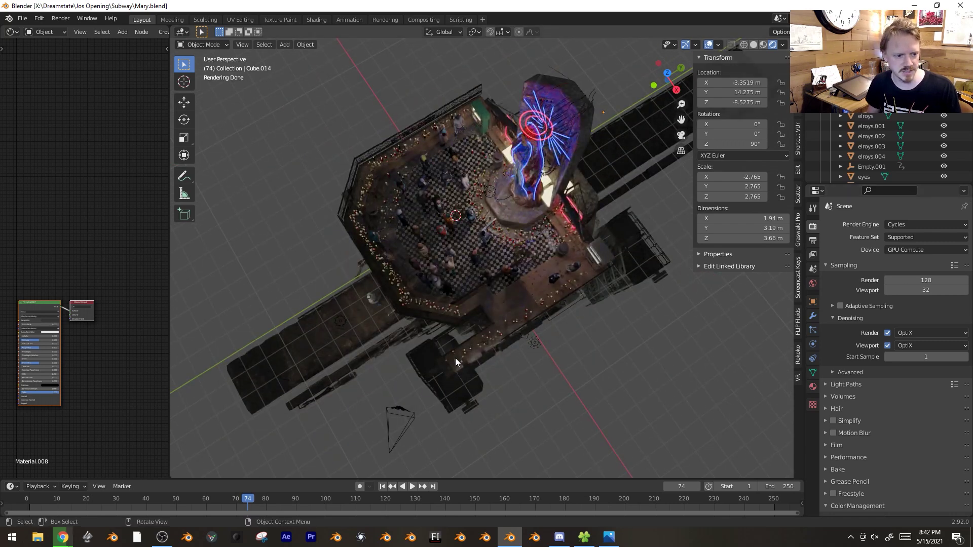
middle_click_drag(455, 357, 590, 272)
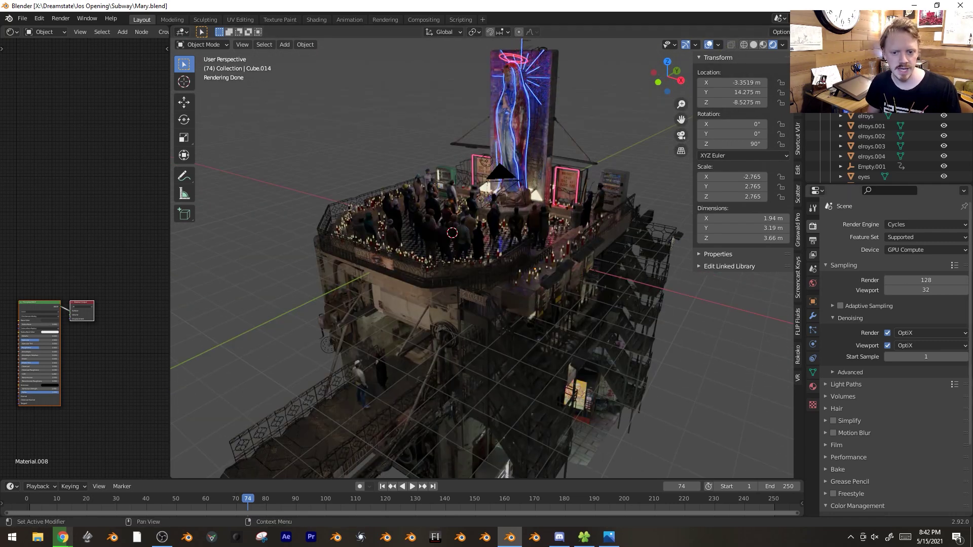
Set the render engine to Eevee and enable Ambient Occlusion with a distance of 2.56 m
left_click(932, 224)
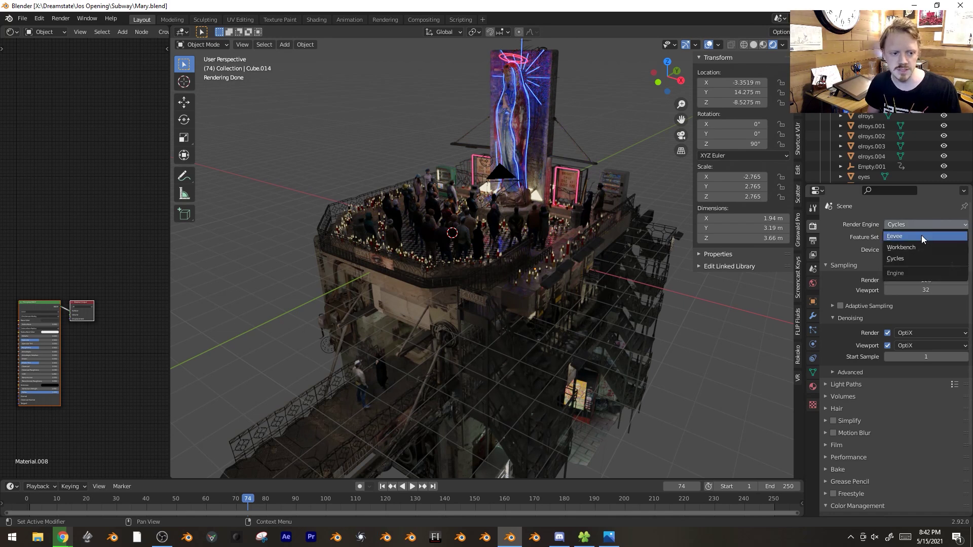
left_click(908, 235)
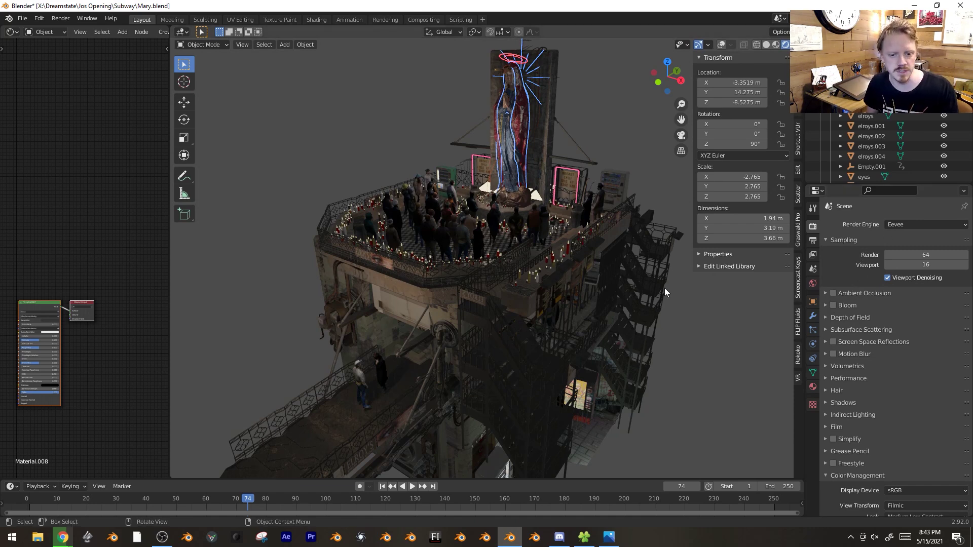
left_click(833, 293)
left_click(826, 293)
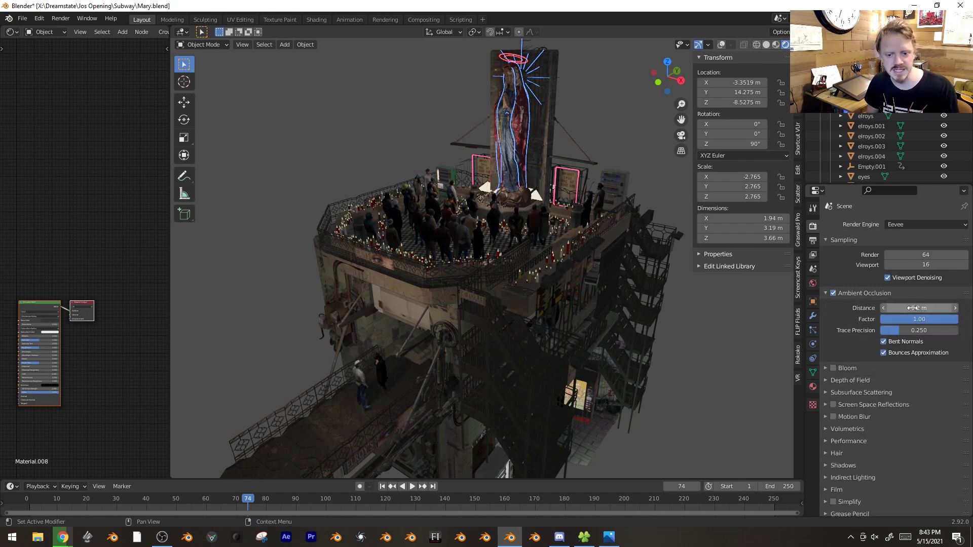
mouse_move(912, 308)
left_mouse_down()
mouse_move(936, 308)
mouse_move(907, 308)
left_mouse_up()
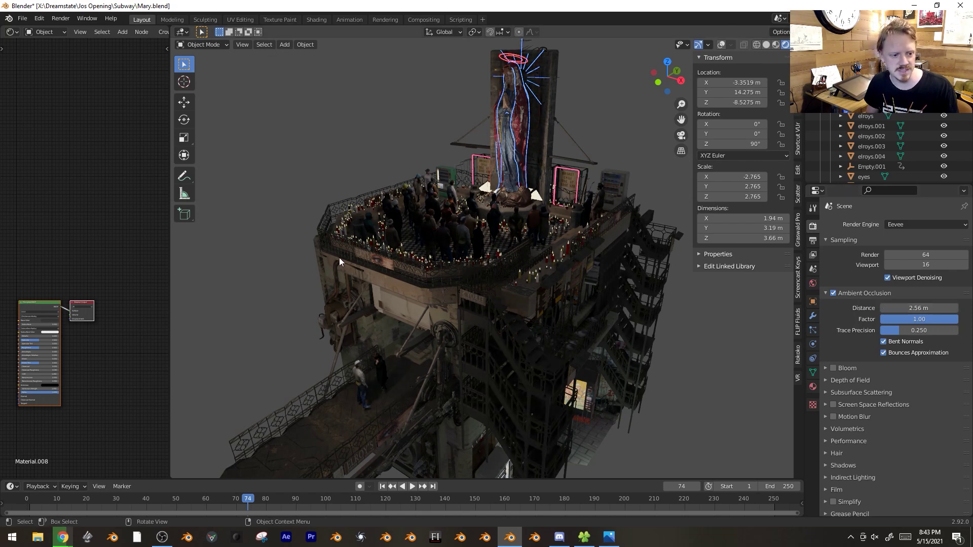
Compare the scene with and without Ambient Occlusion, leaving the effect enabled
left_click(832, 293)
left_click(832, 293)
left_click(833, 293)
left_click(832, 293)
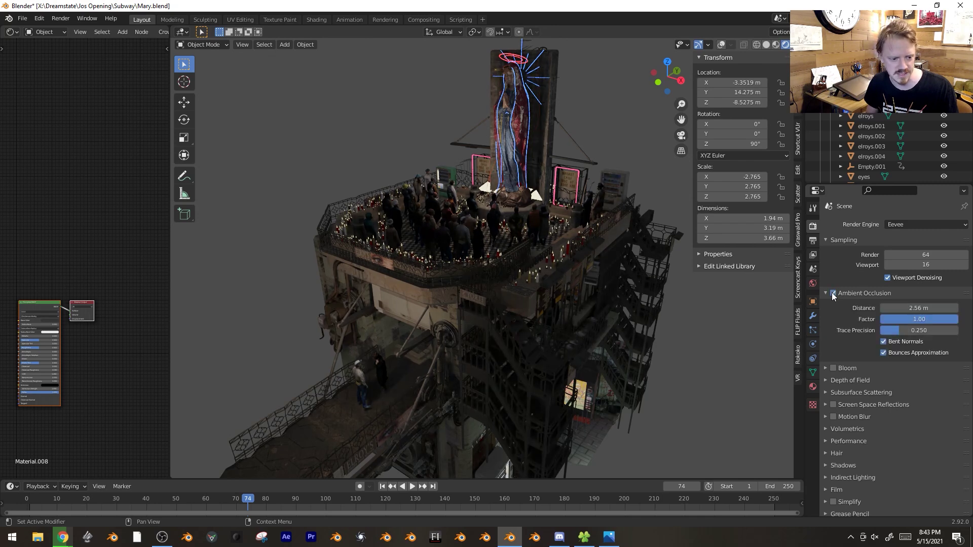
left_click(832, 292)
left_click(832, 293)
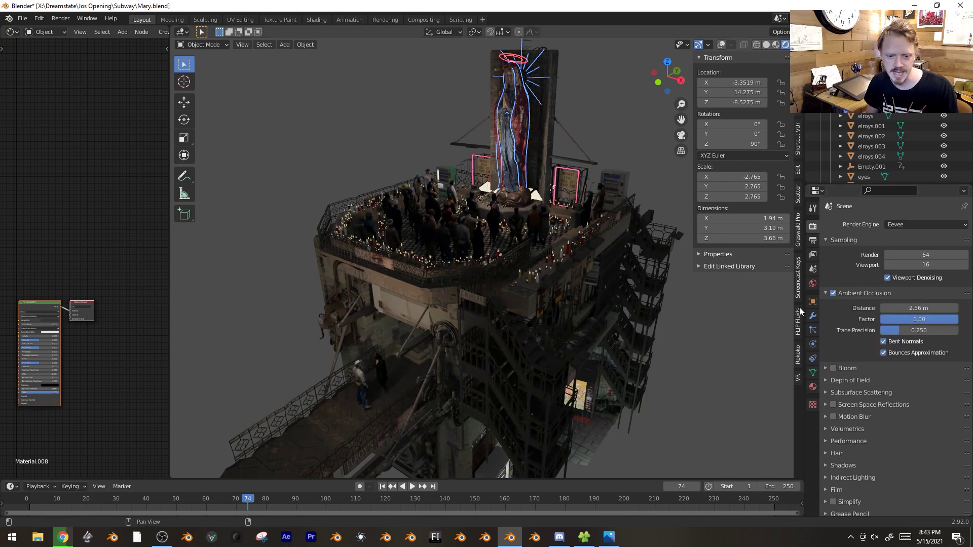
Enable Bloom in the Eevee render settings and inspect the glow on the neon statue
middle_click_drag(540, 302, 538, 328)
scroll(902, 365, "down", 3)
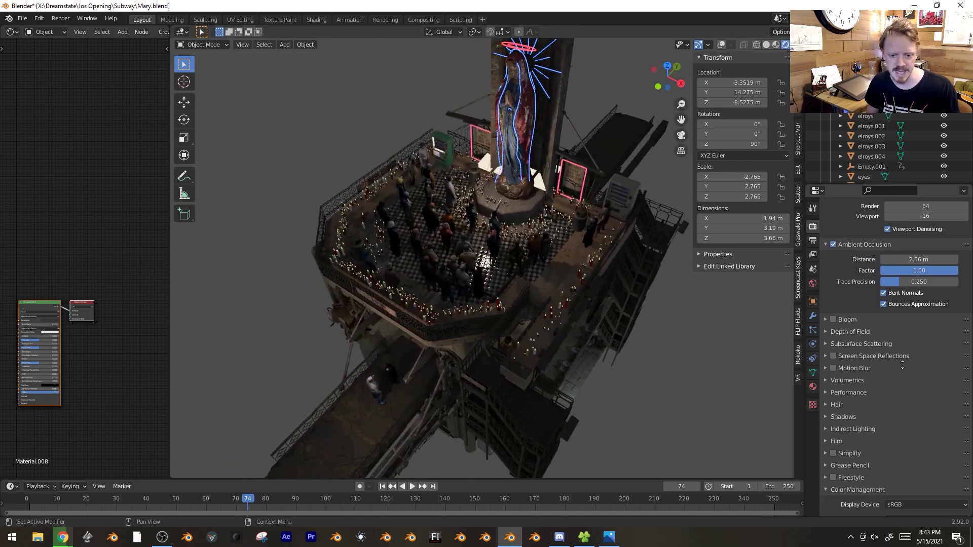
left_click(833, 320)
middle_click_drag(527, 189, 590, 210)
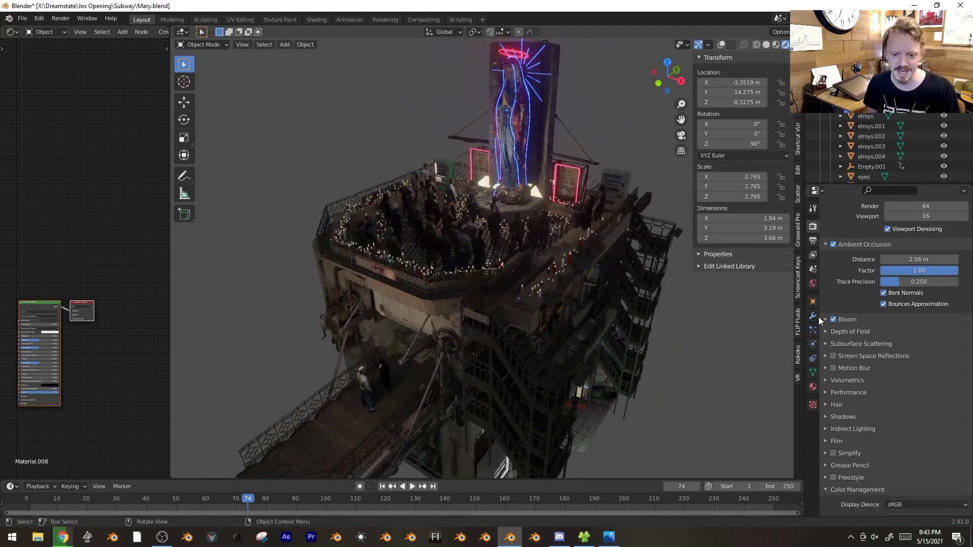
Enable Screen Space Reflections, turn off Half Res Trace and set the reflection trace precision to 0.609
left_click(833, 356)
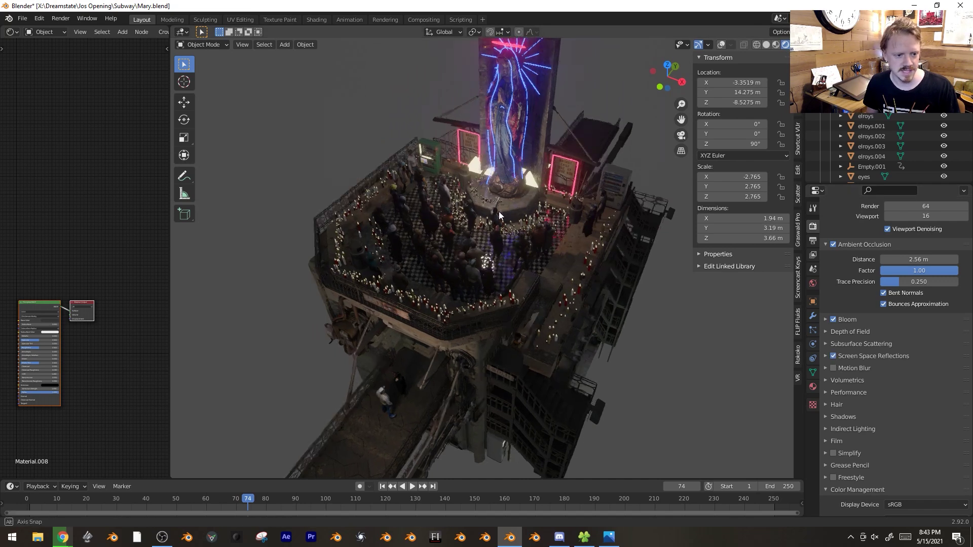
middle_click_drag(499, 211, 543, 196)
left_click(851, 357)
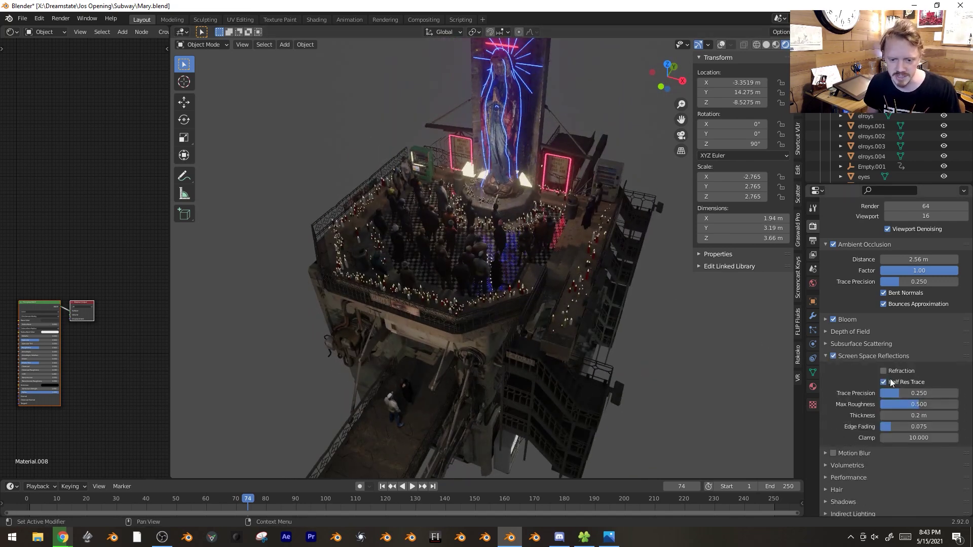
left_click(884, 381)
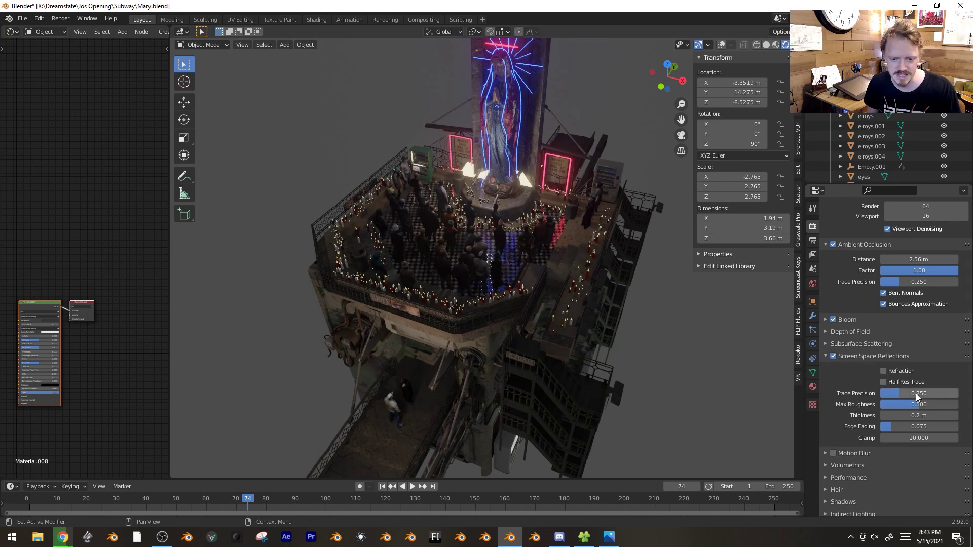
left_click_drag(916, 393, 928, 396)
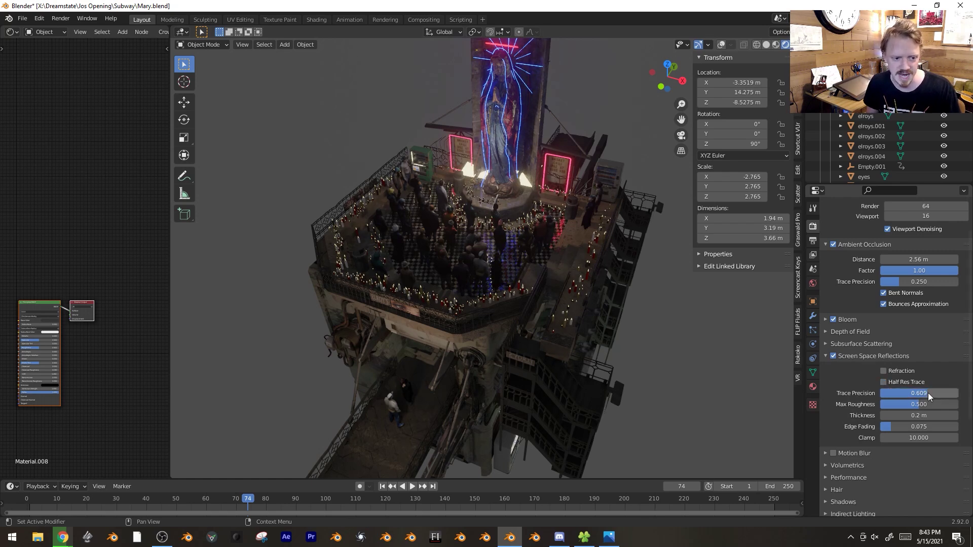
left_click(883, 381)
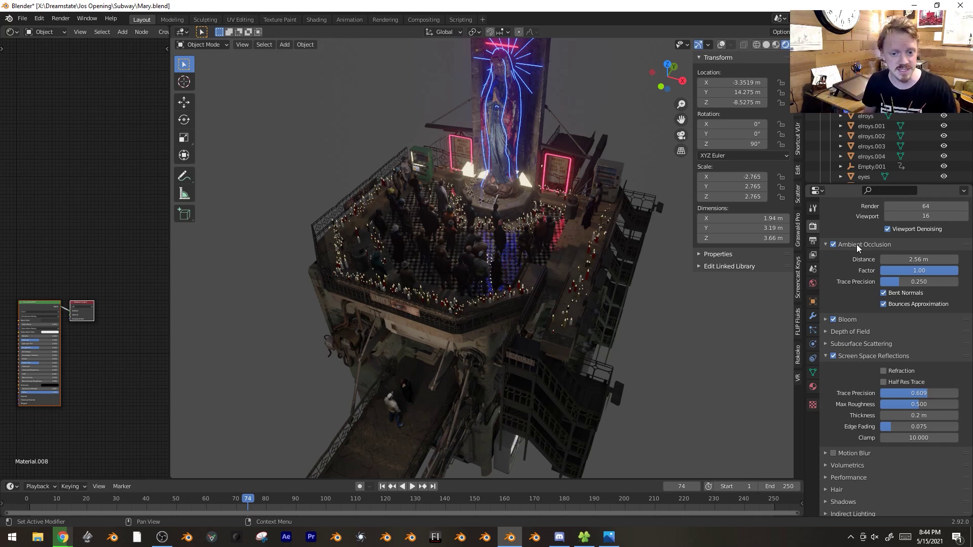
Toggle Ambient Occlusion to check its effect together with bloom and reflections, leaving it enabled
left_click(835, 245)
left_click(835, 244)
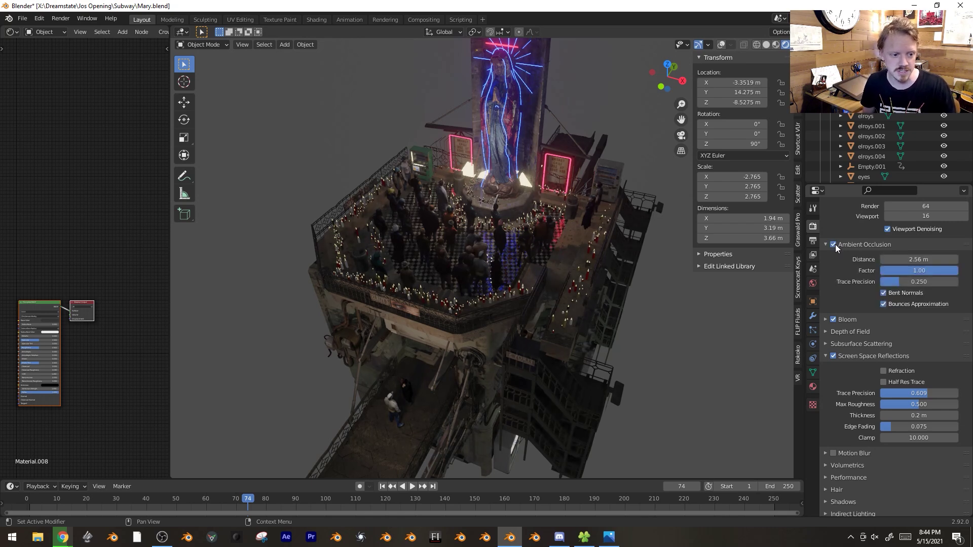
left_click(834, 244)
left_click(835, 244)
Enable Motion Blur in the Eevee render settings and view the scene from several angles
middle_click_drag(525, 341, 496, 316)
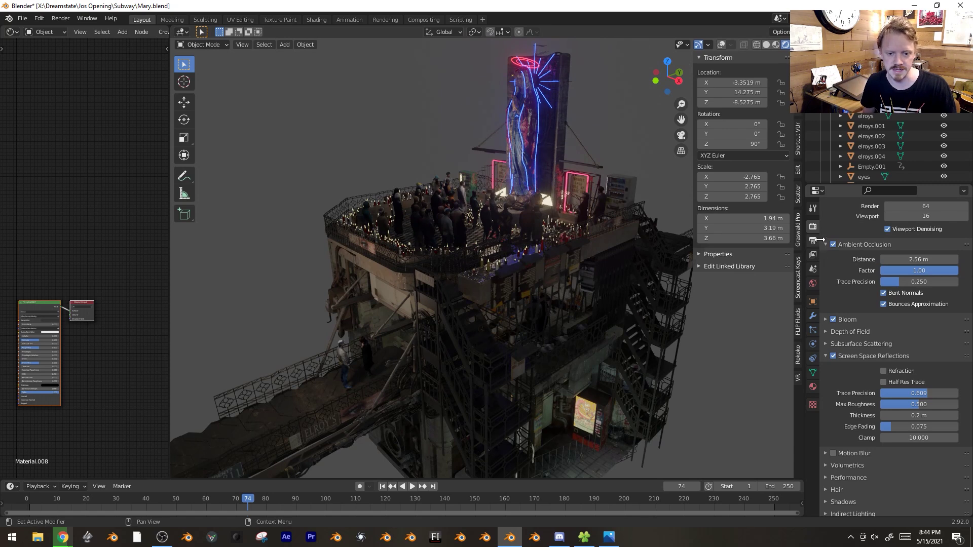
left_click(833, 453)
middle_click_drag(475, 258, 470, 277)
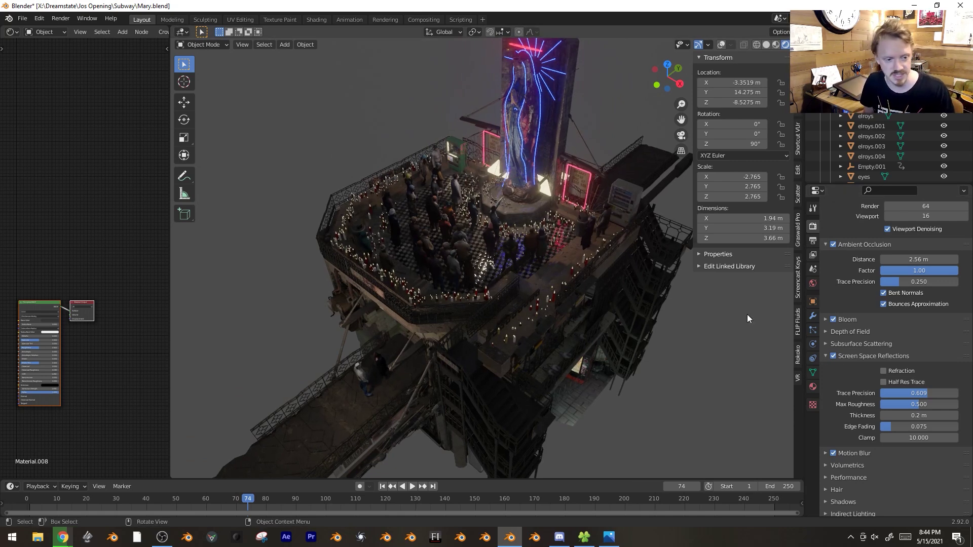
middle_click_drag(612, 276, 642, 161)
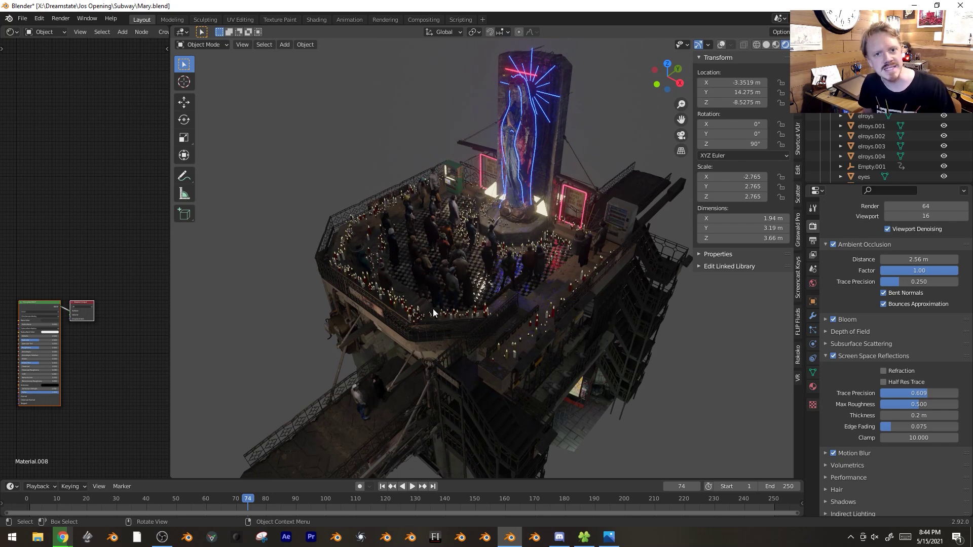
Start a new Blender file
left_click(22, 18)
mouse_move(34, 32)
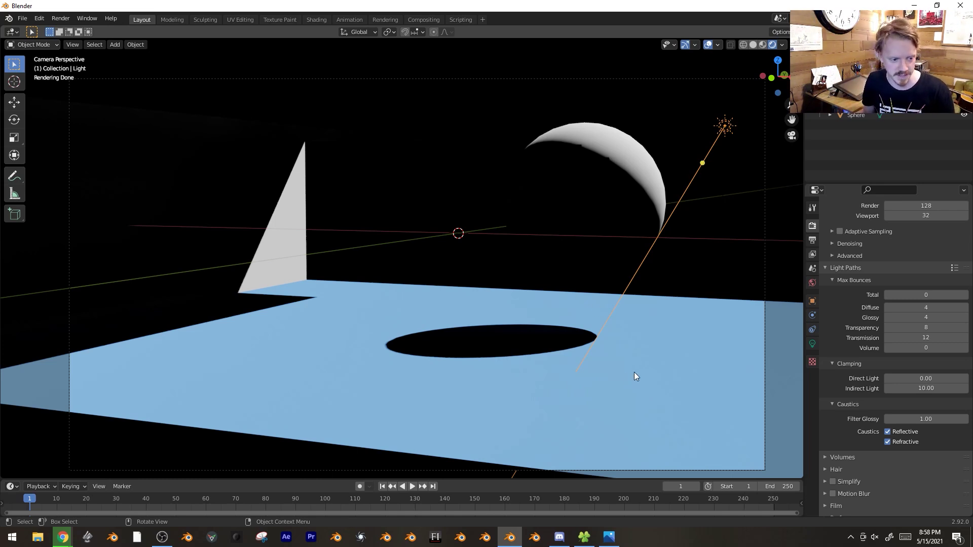
Outline all scene objects by selecting them, and raise the Cycles total light bounces to 1, 2 and finally 12
left_click(592, 177)
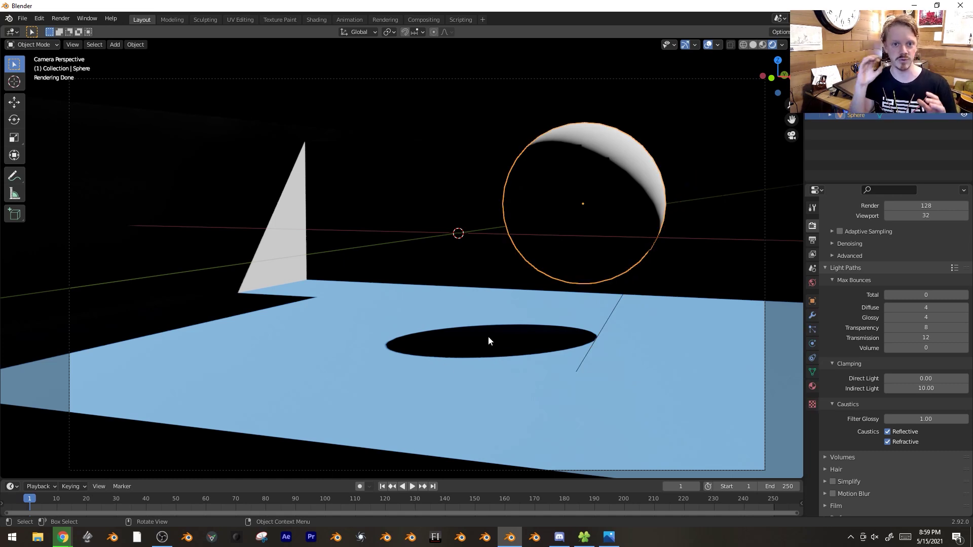
key("a")
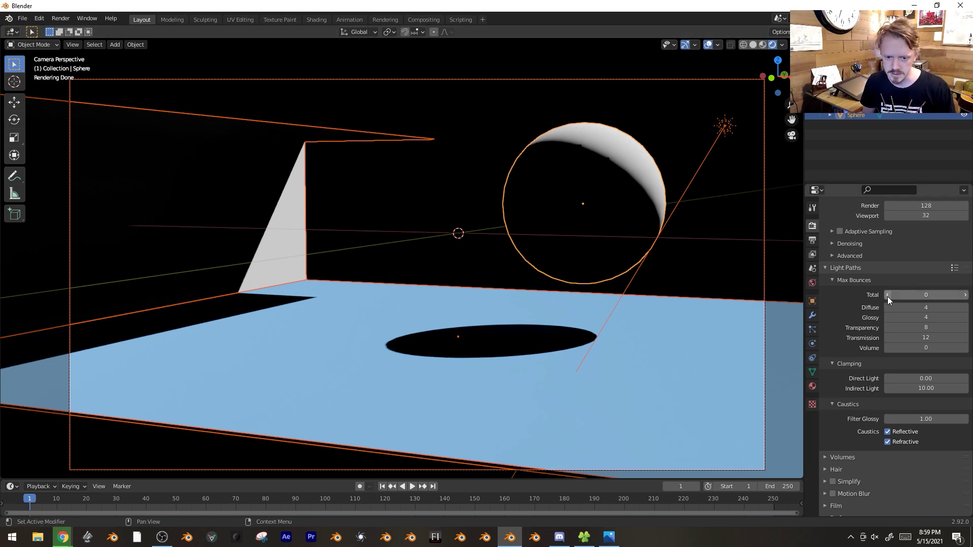
left_click(966, 295)
left_click(725, 134)
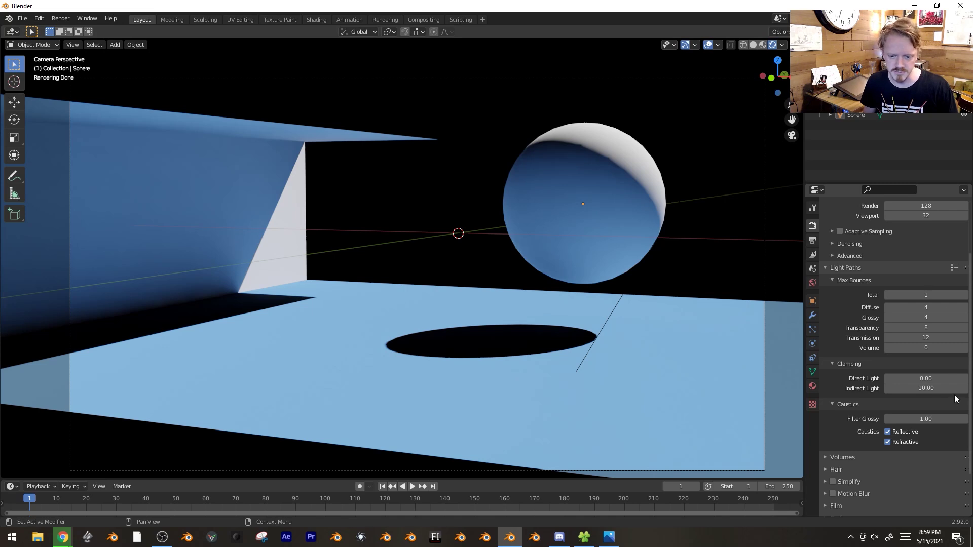
left_click(964, 295)
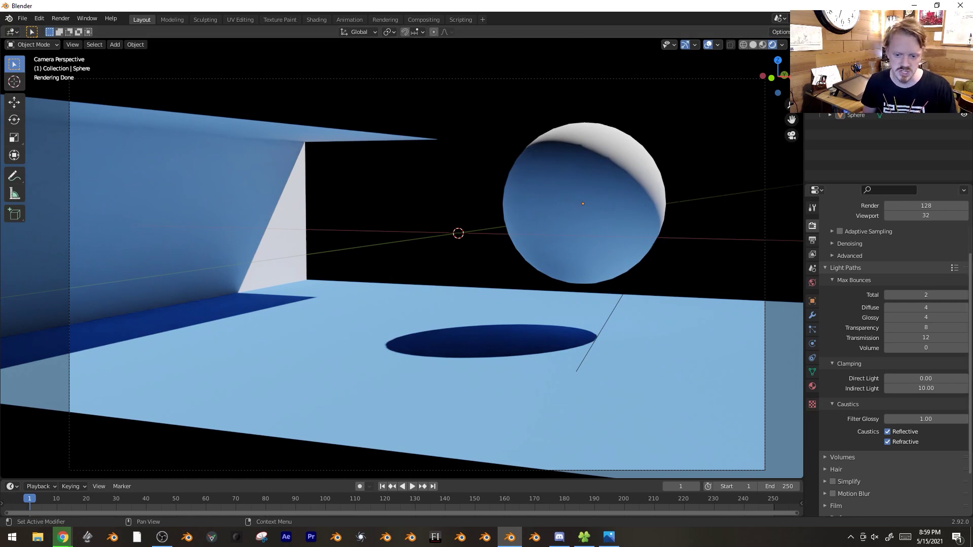
left_click_drag(924, 295, 929, 294)
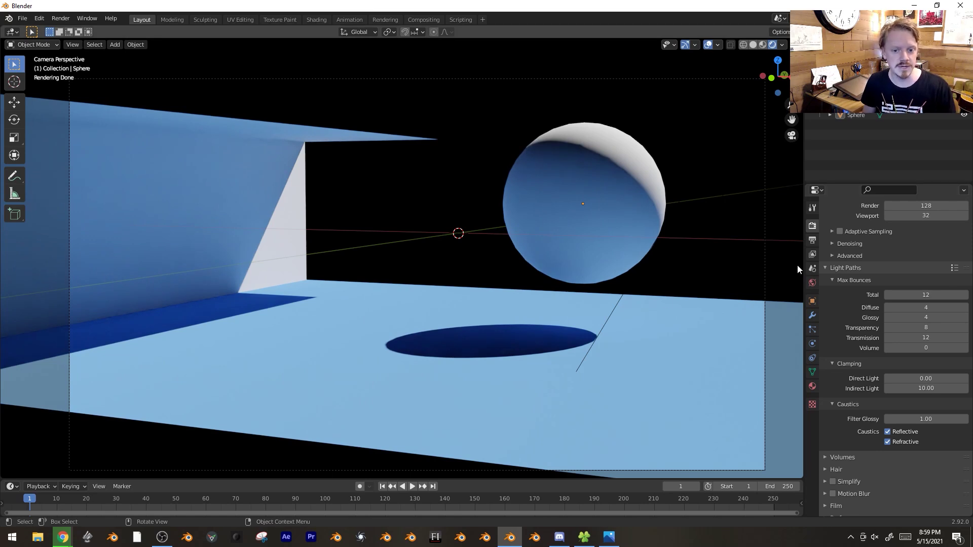
scroll(862, 230, "up", 4)
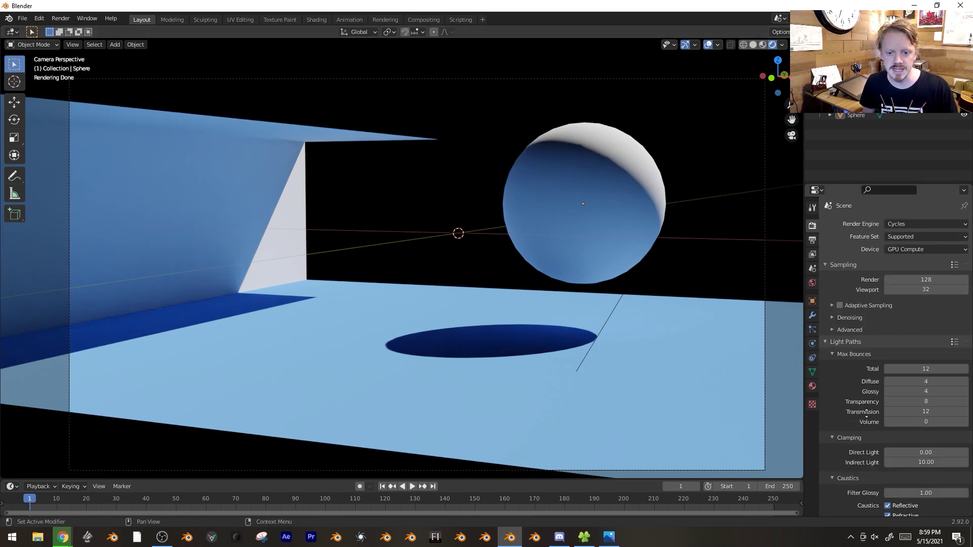
Switch the render engine to Eevee, set the shadow cascade size to 2048 px, and check the shadows through the camera
left_click(898, 226)
left_click(902, 233)
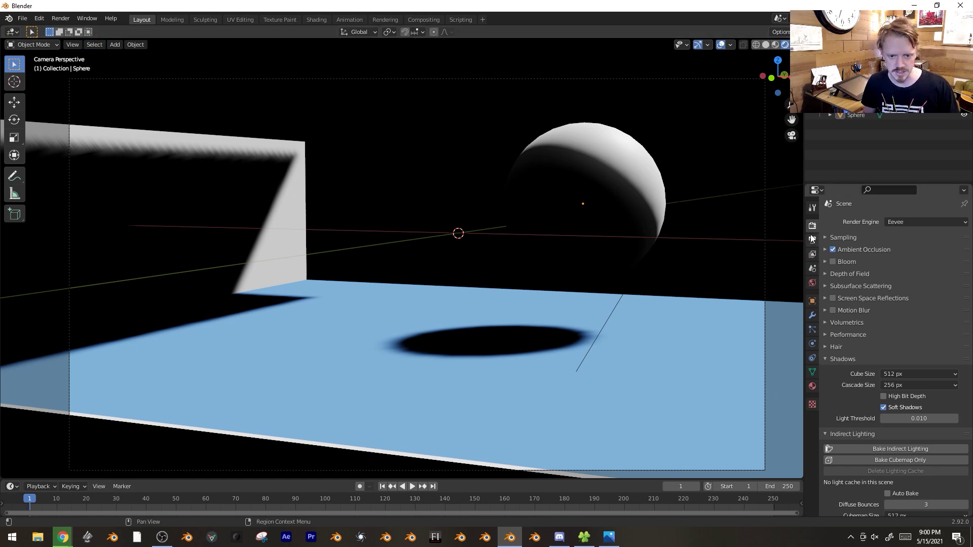
scroll(854, 330, "down", 2)
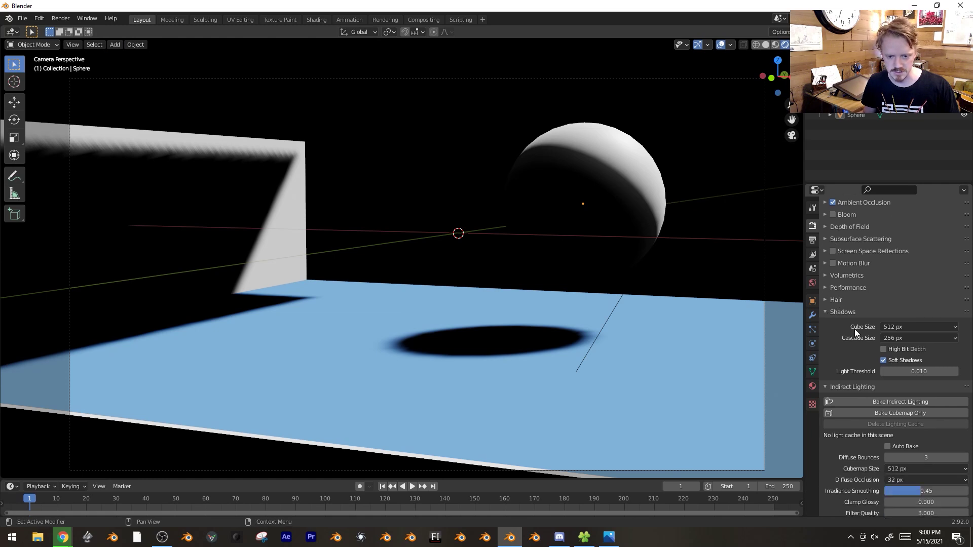
left_click(905, 339)
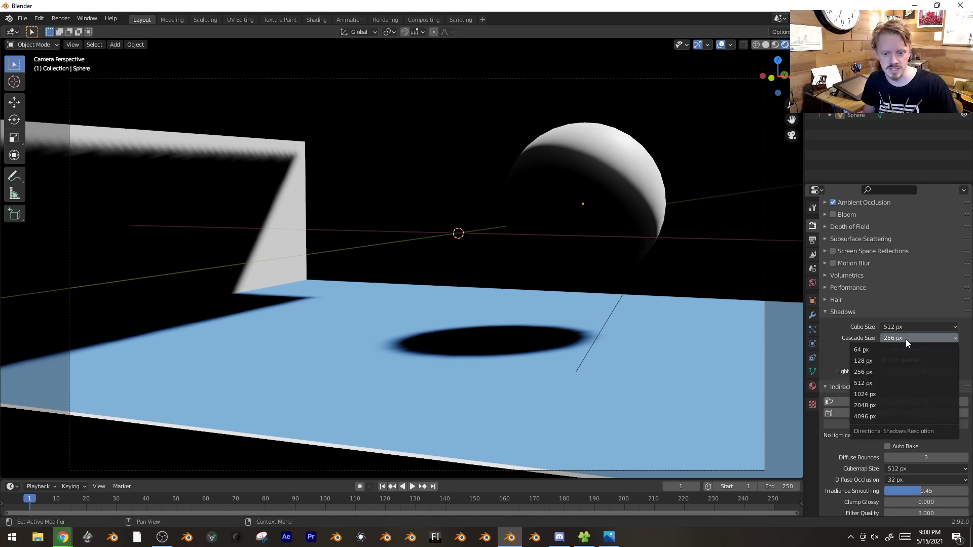
left_click(871, 406)
middle_click_drag(557, 289, 436, 337)
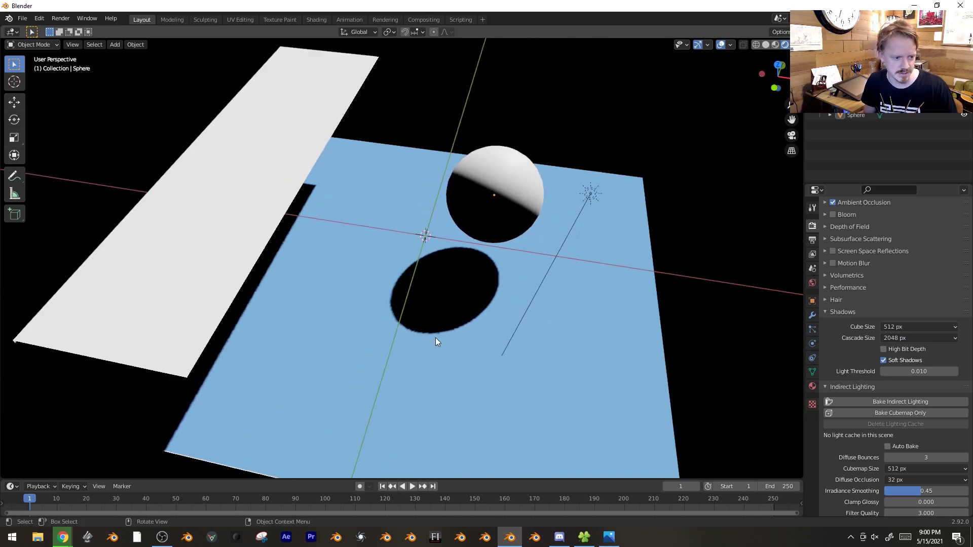
key("KP_0")
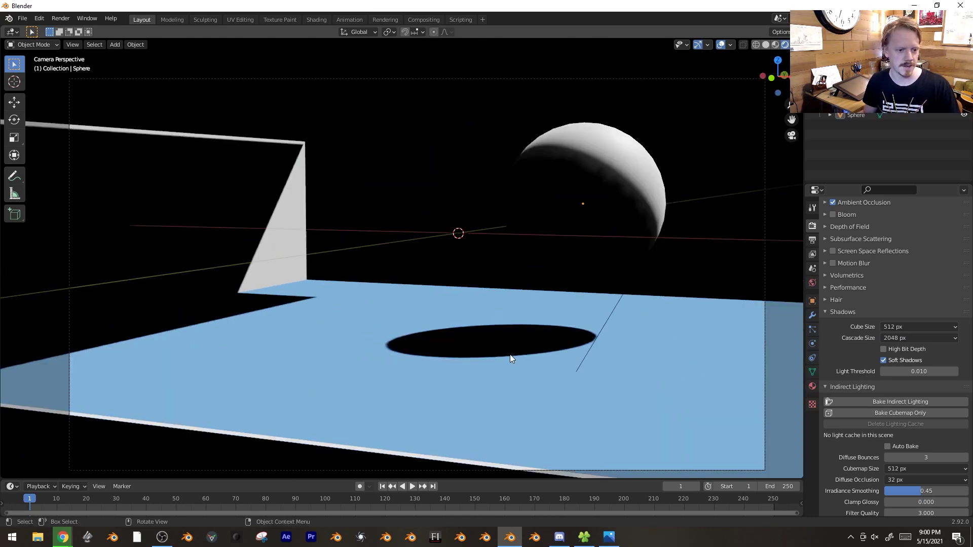
Add an irradiance volume light probe to the scene, working in wireframe from the front view
key("z")
left_click(400, 301)
key("KP_1")
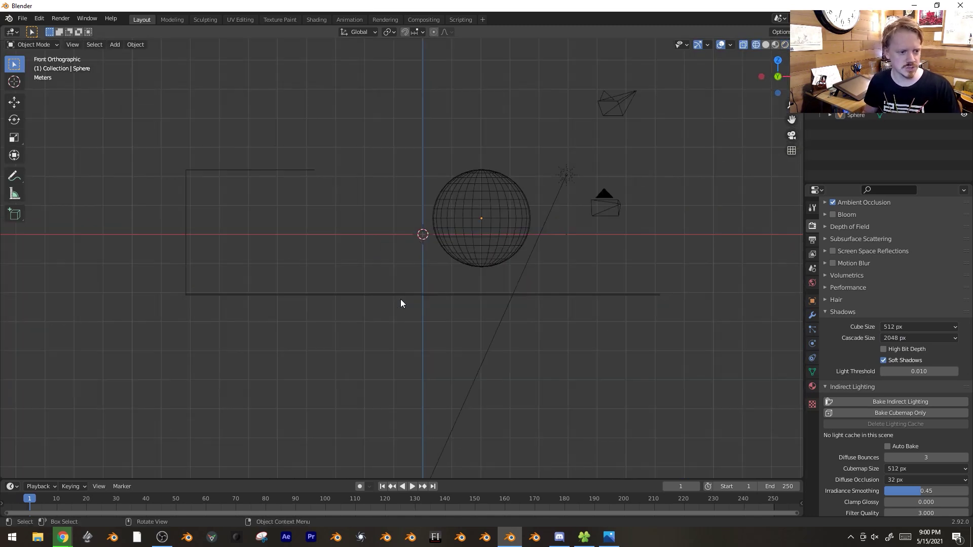
left_click(112, 44)
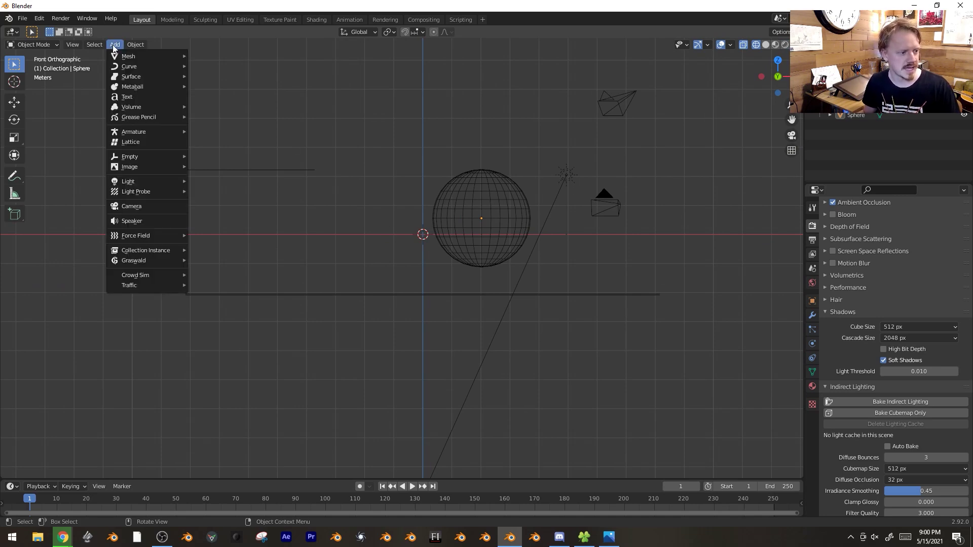
mouse_move(146, 193)
left_click(212, 213)
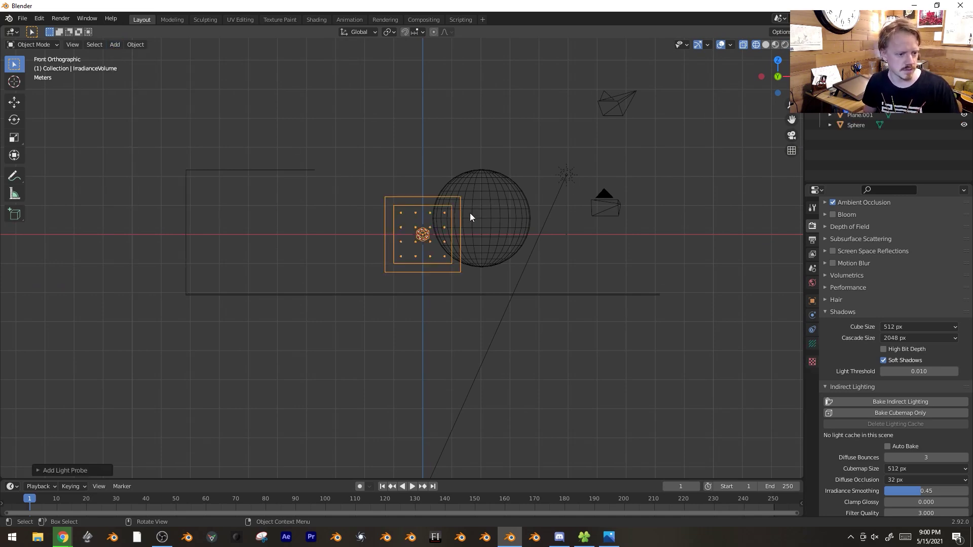
middle_click_drag(469, 213, 495, 248)
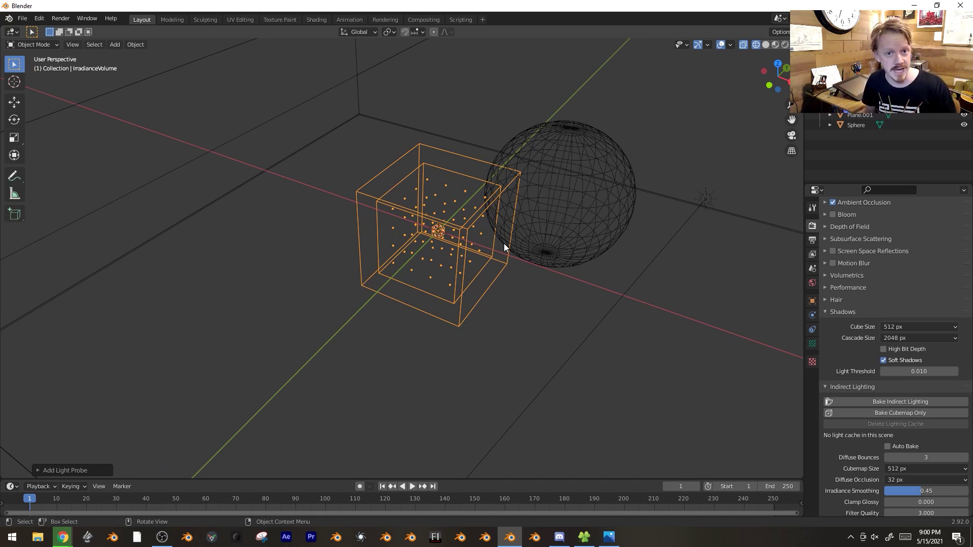
Scale the irradiance volume up about 2.3 times, stretch it about 3.3 times along X, and position it around the wall and sphere
key("KP_1")
key("s")
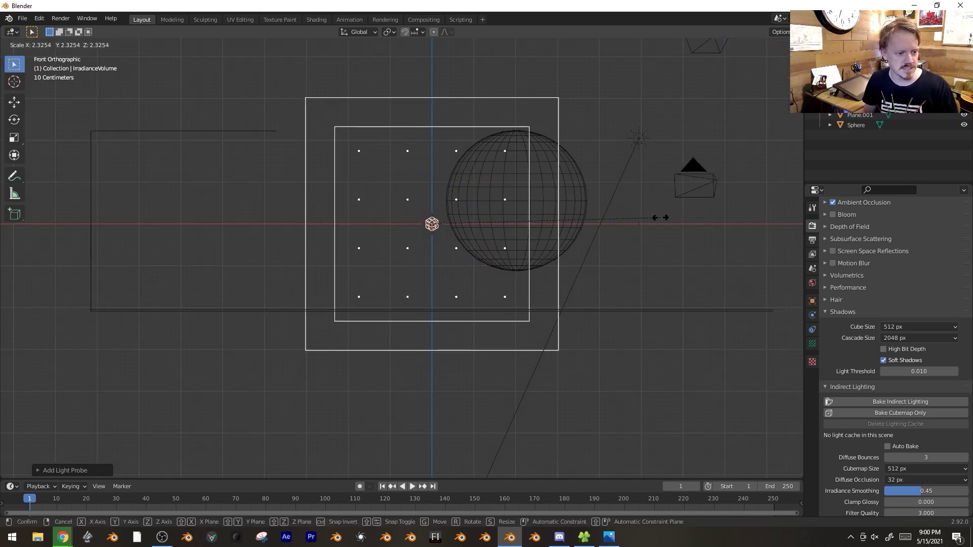
key("Return")
key("g")
key("Return")
key("s")
key("x")
key("Return")
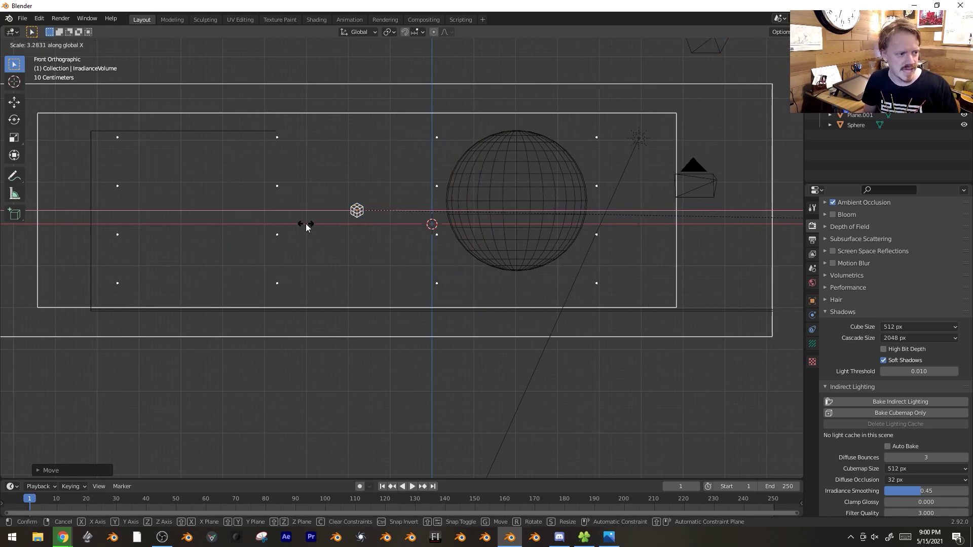
key("g")
key("Return")
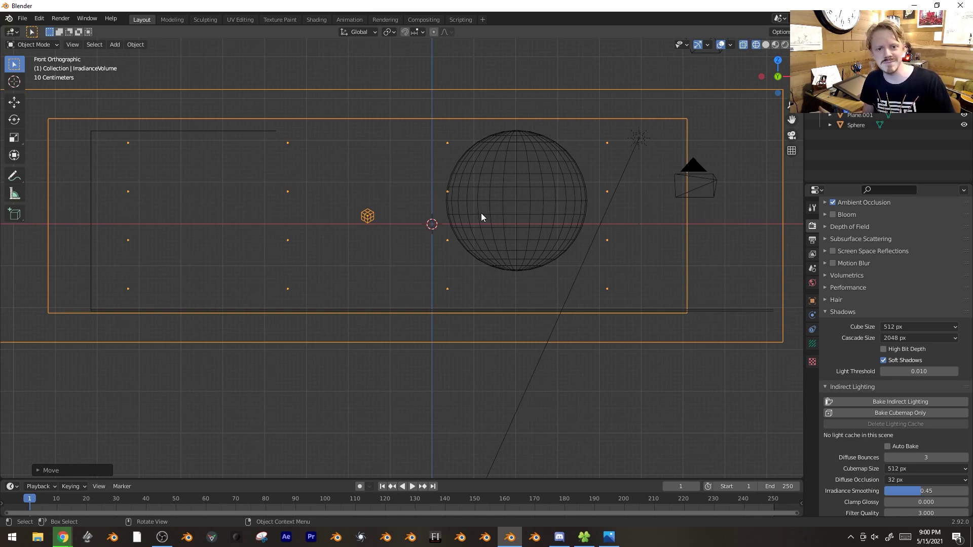
Stretch the irradiance volume along Y until its inner box extends past the front and back edges of the floor
scroll(468, 171, "up", 1)
middle_click_drag(468, 171, 412, 220)
key("s")
key("y")
left_click(551, 152)
scroll(538, 154, "down", 3)
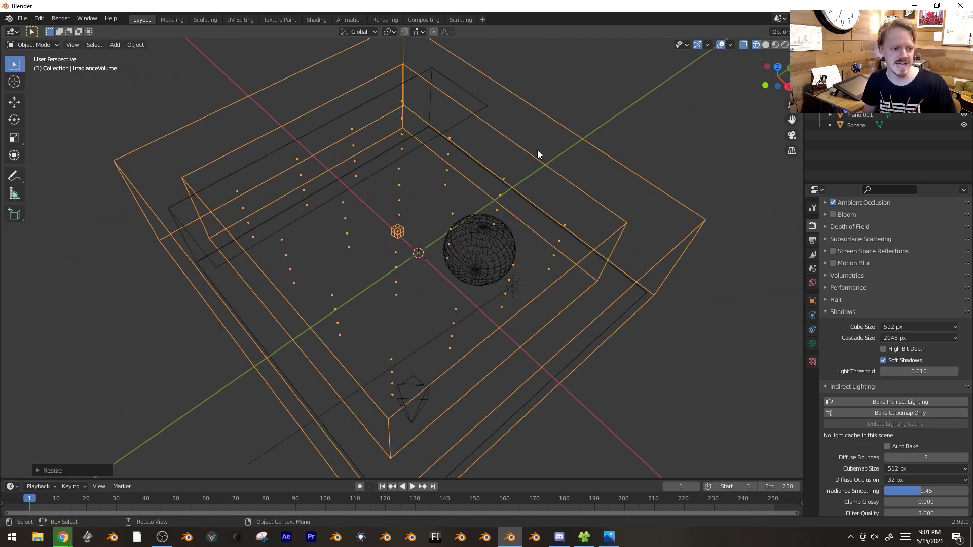
key("KP_7")
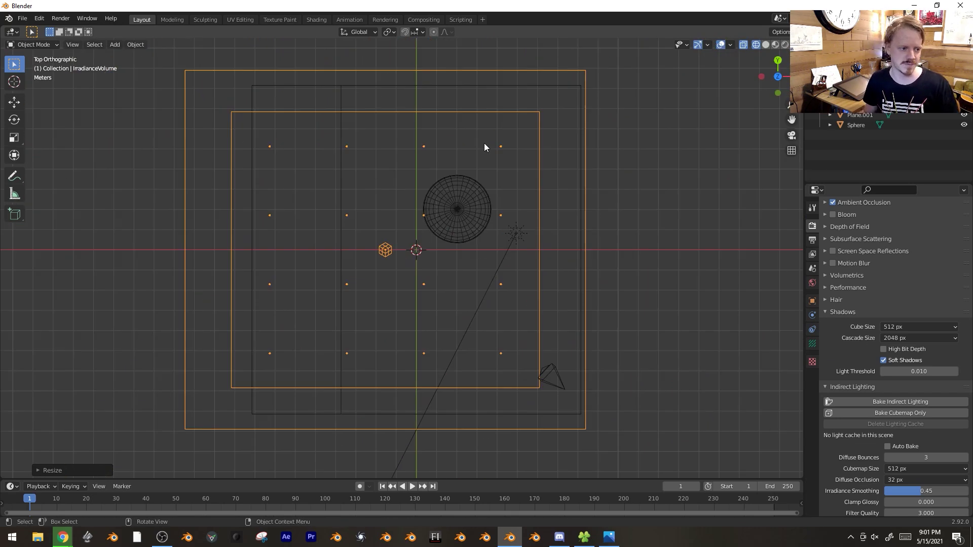
key("s")
key("y")
left_click(669, 290)
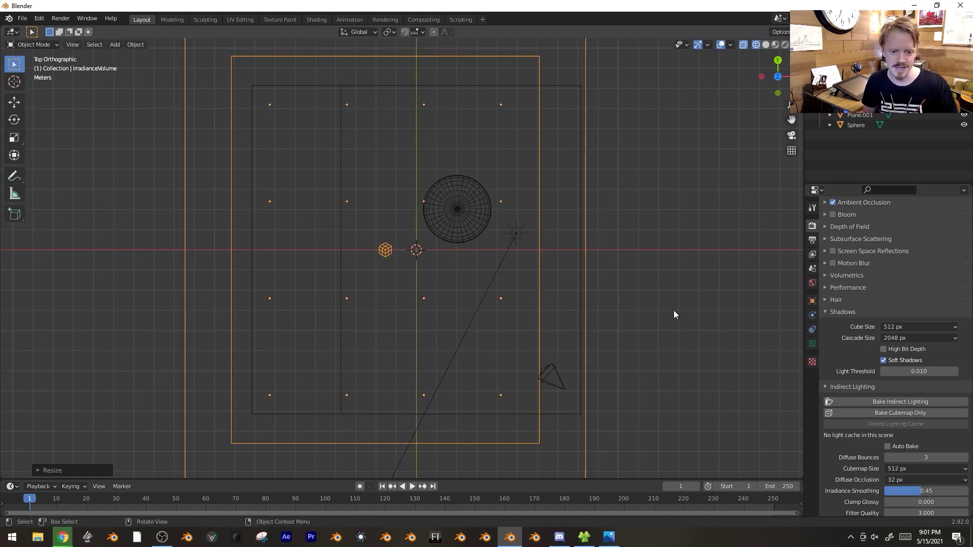
Set the irradiance volume's X and Y resolution to 6
left_click(812, 344)
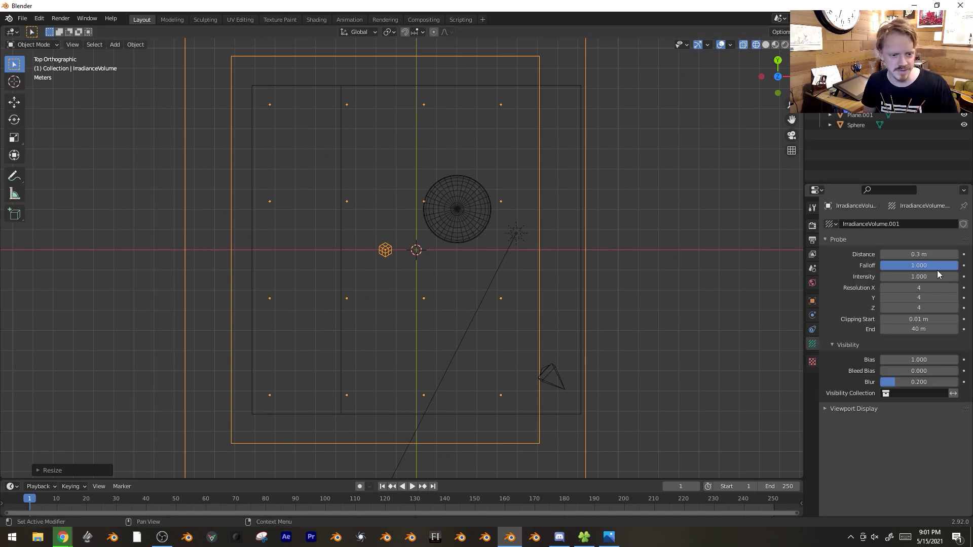
left_click(908, 290)
type("6")
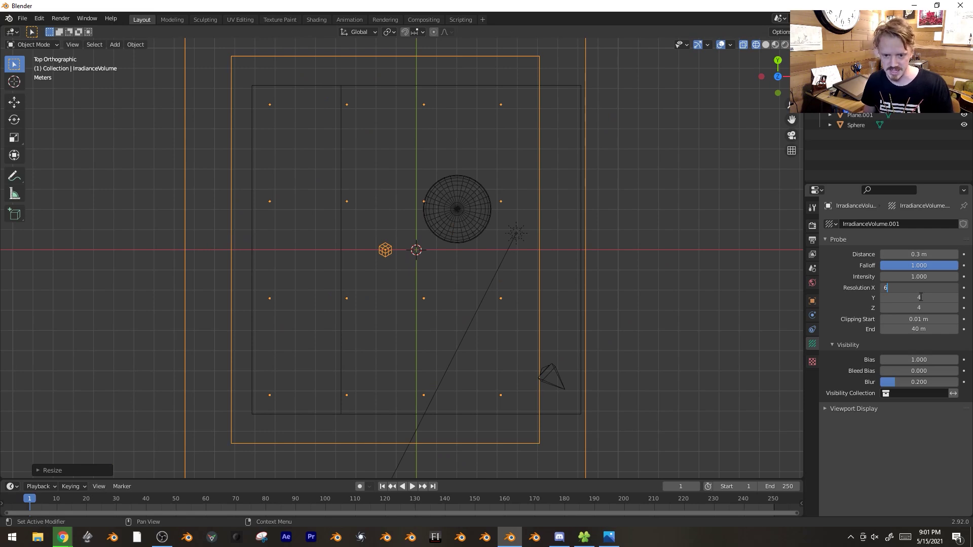
key("Tab")
type("6")
key("Return")
Stretch the irradiance volume along Z and shift it upward so it encloses the floor and overhang
middle_click_drag(582, 264, 552, 193)
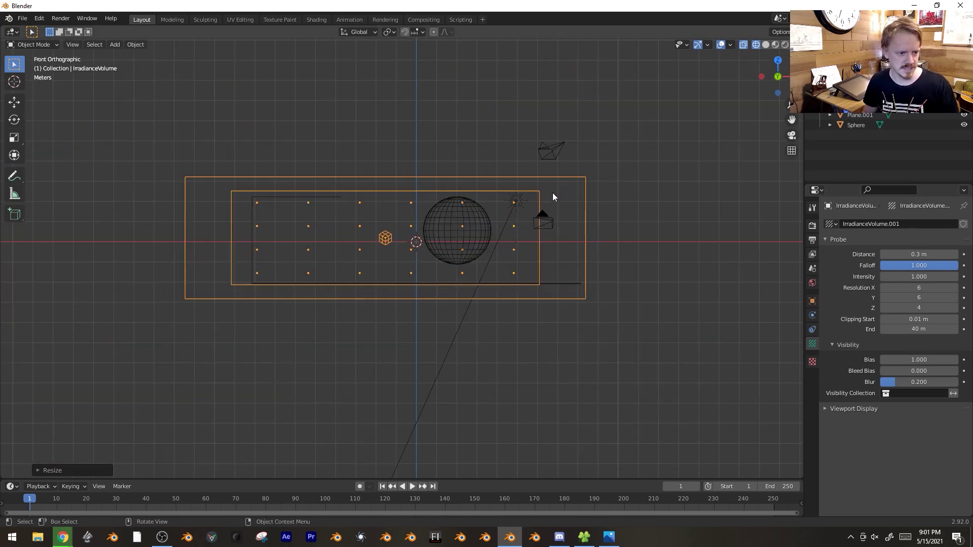
key("s")
key("z")
left_click(630, 188)
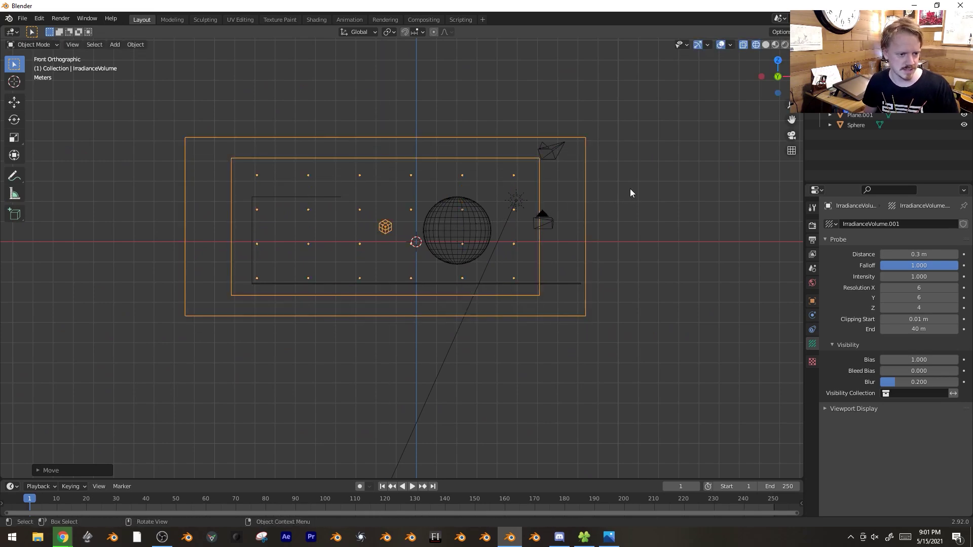
Display the scene in rendered shading and bake Eevee's indirect lighting
middle_click_drag(617, 187, 504, 232)
key("z")
left_click(512, 180)
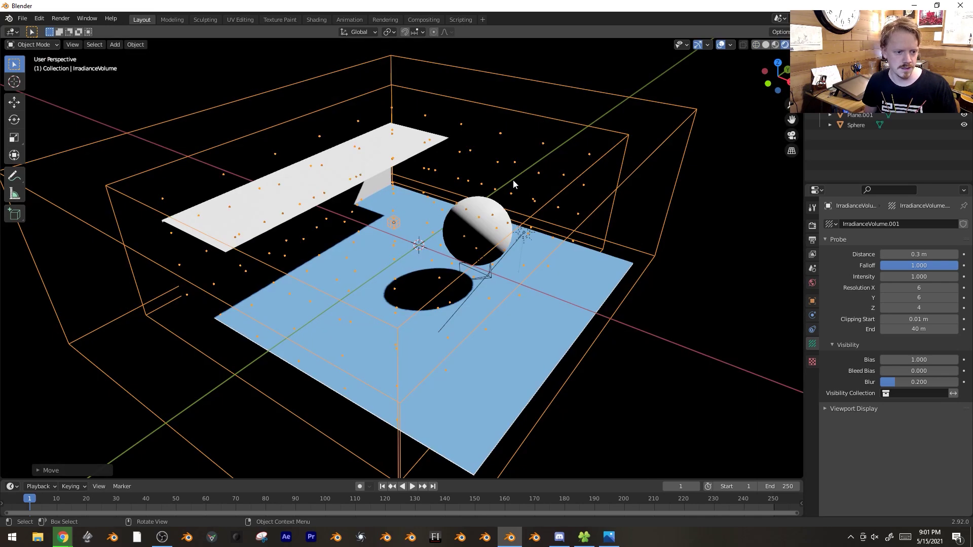
middle_click_drag(573, 252, 584, 211)
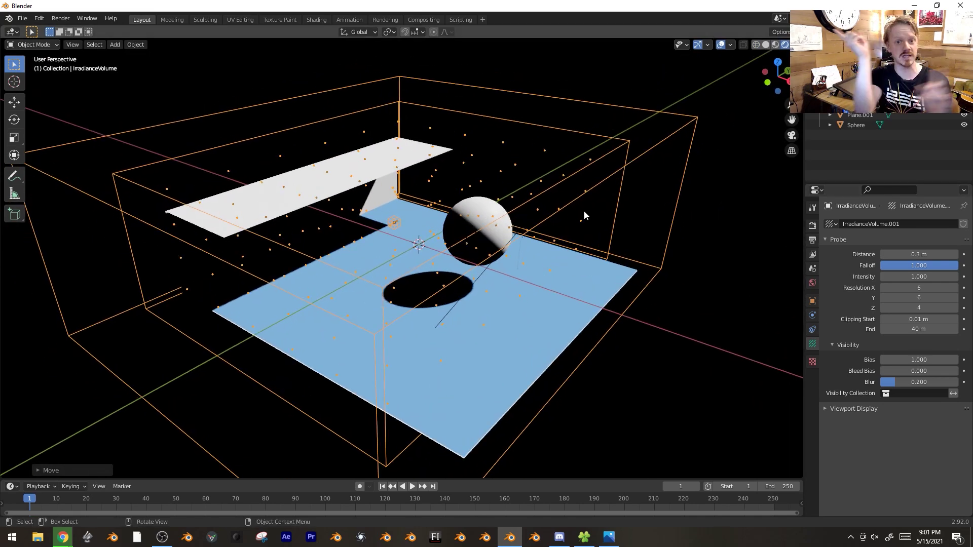
left_click(812, 225)
scroll(841, 314, "down", 3)
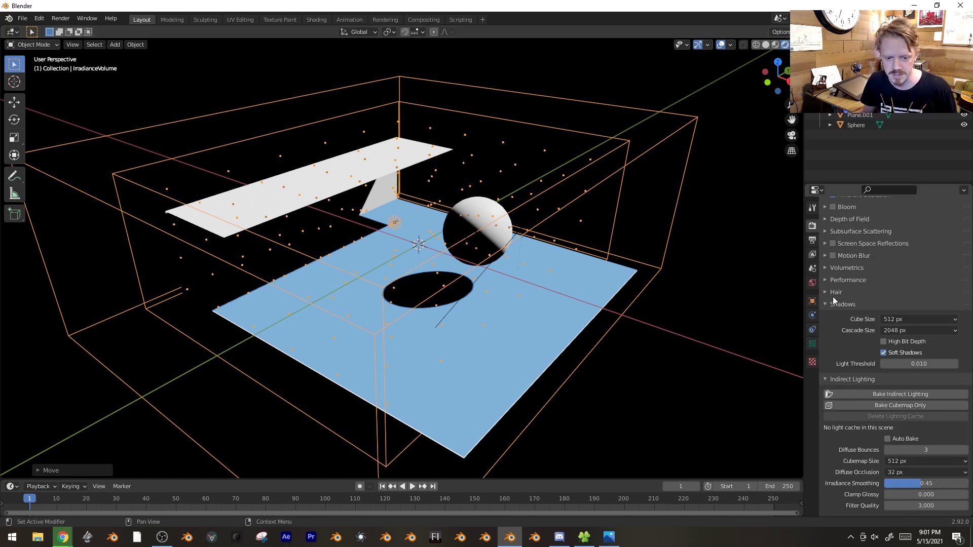
left_click(831, 305)
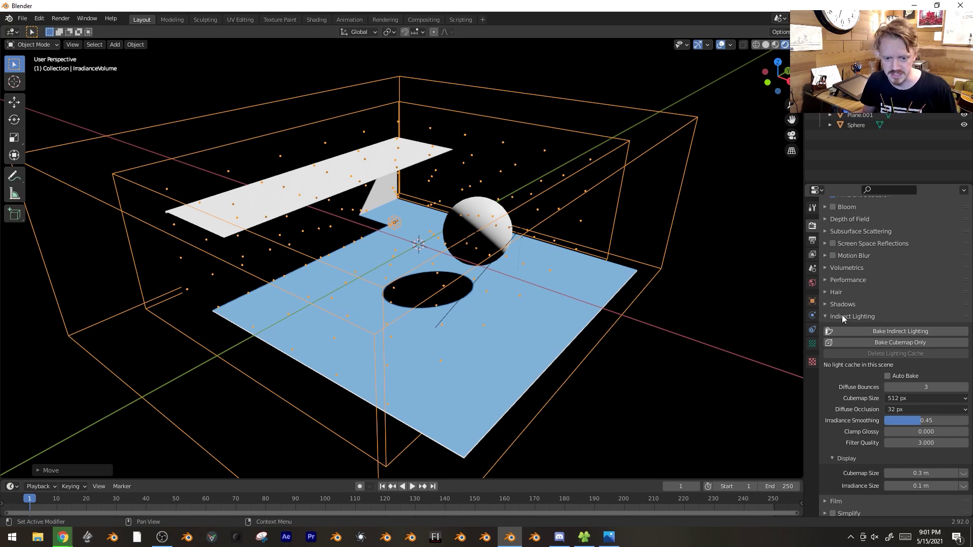
left_click(900, 331)
Hide the viewport overlays and inspect the baked indirect lighting from a low angle and through the camera
key("shift+alt+z")
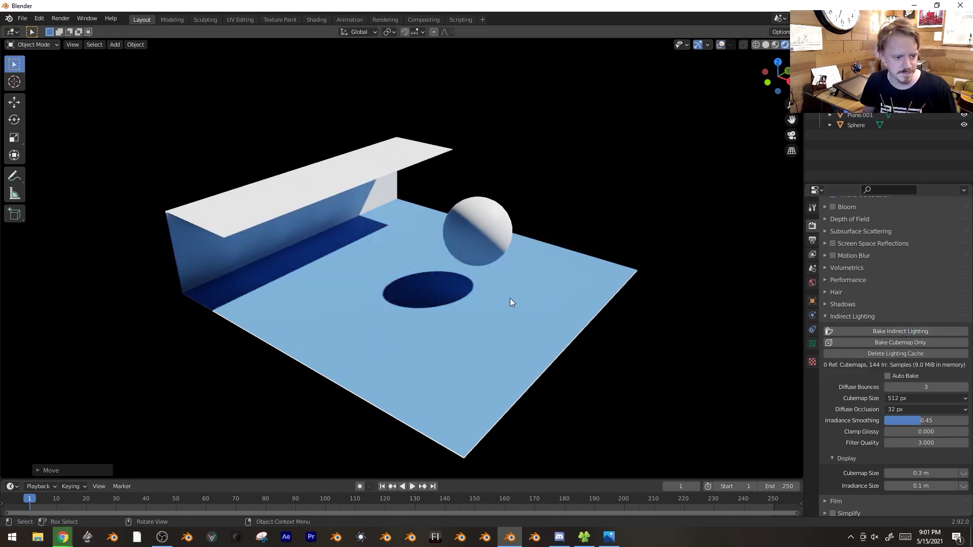
middle_click_drag(509, 298, 551, 266)
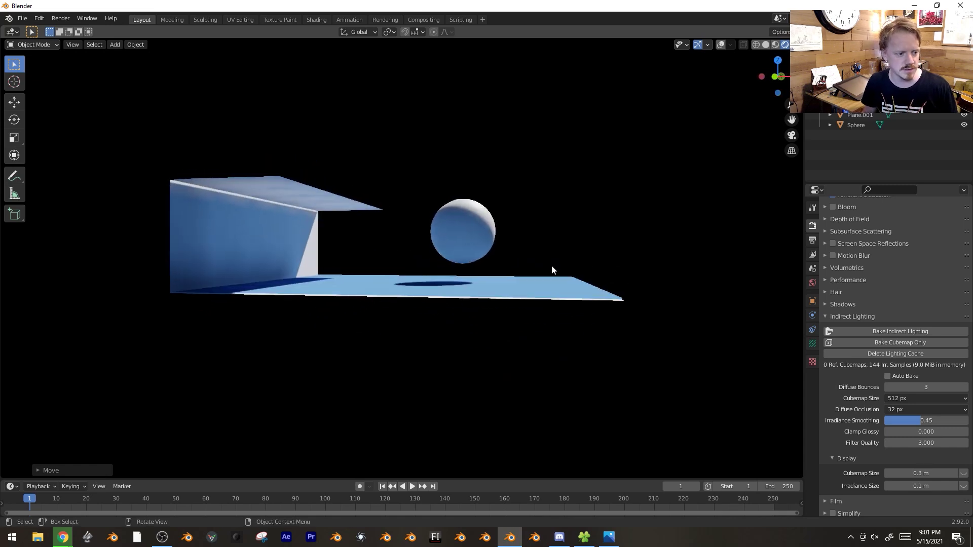
key("KP_0")
scroll(561, 249, "down", 1)
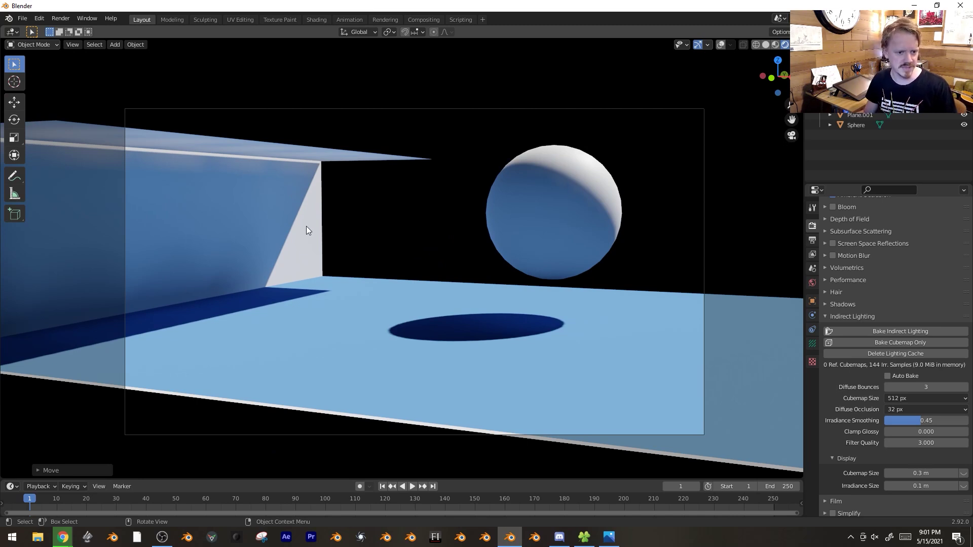
Examine the baked lighting on the wall and overhang up close, especially along the edge where they meet
key("shift+alt+z")
left_click(280, 162)
key("Tab")
middle_click_drag(321, 188, 391, 240, "shift")
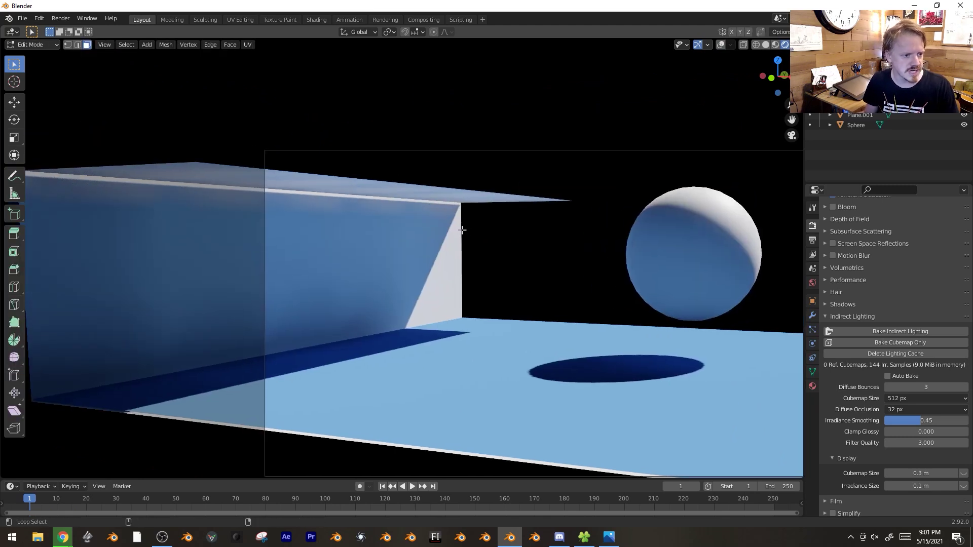
key("shift+alt+z")
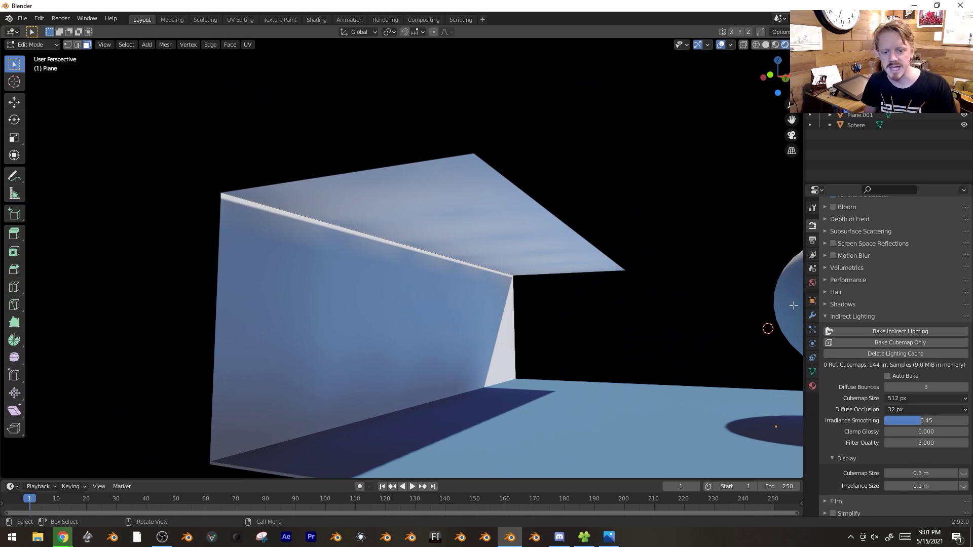
key("Tab")
Select the sun light and look over its shadow settings, including the cascaded shadow map options
scroll(700, 251, "down", 4)
key("a")
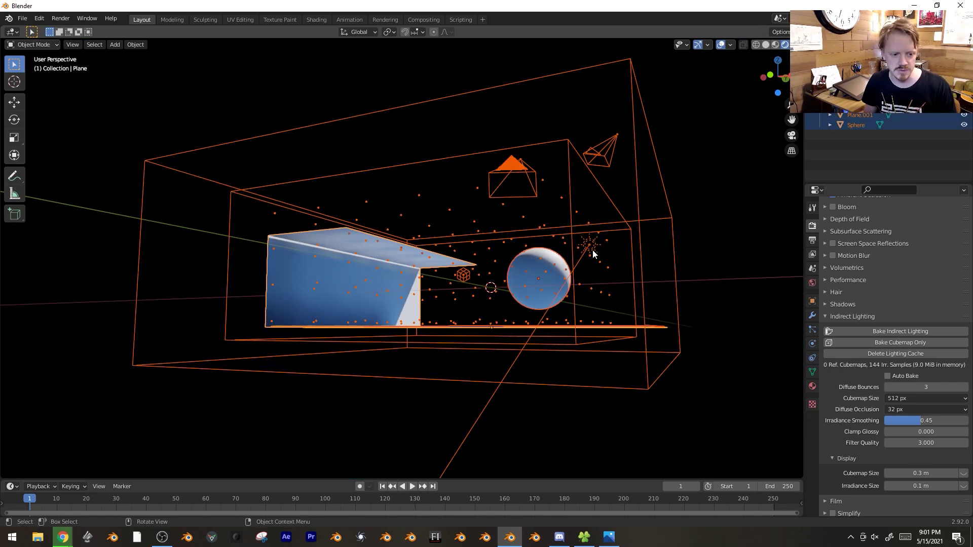
left_click(590, 247)
middle_click_drag(589, 250, 649, 322)
left_click(812, 343)
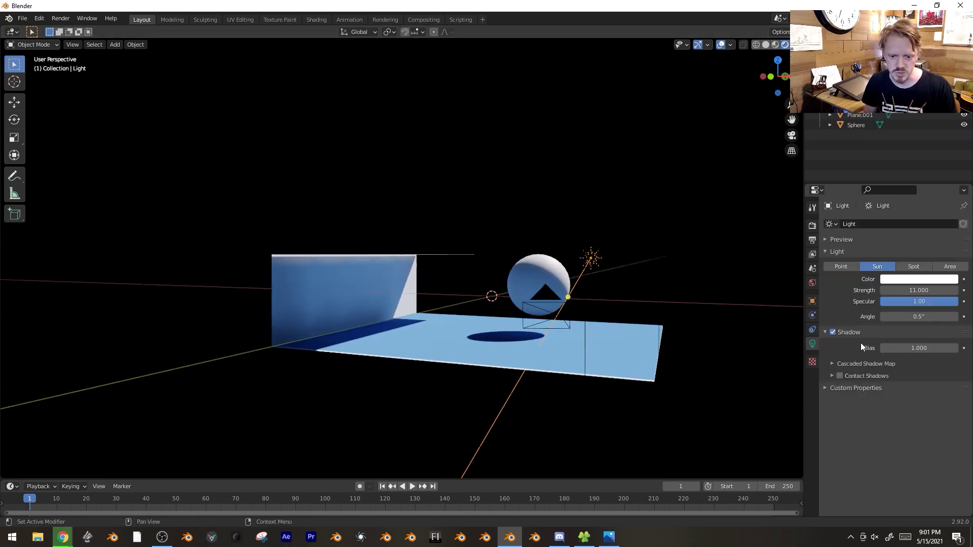
left_click(832, 363)
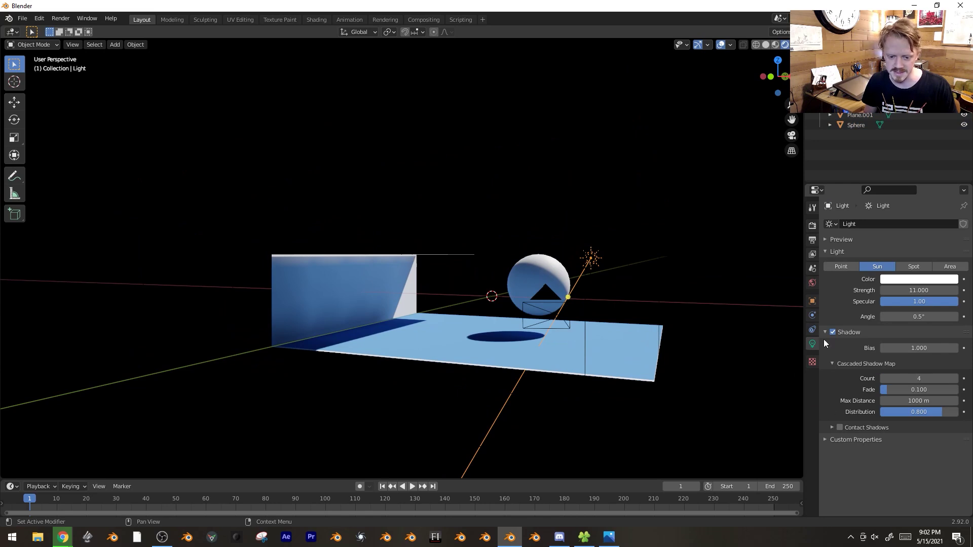
Thicken the connected floor, wall and overhang mesh by extruding all its faces outward along their normals by about 0.08 m
middle_click_drag(566, 242, 366, 239)
left_click(353, 239)
key("Tab")
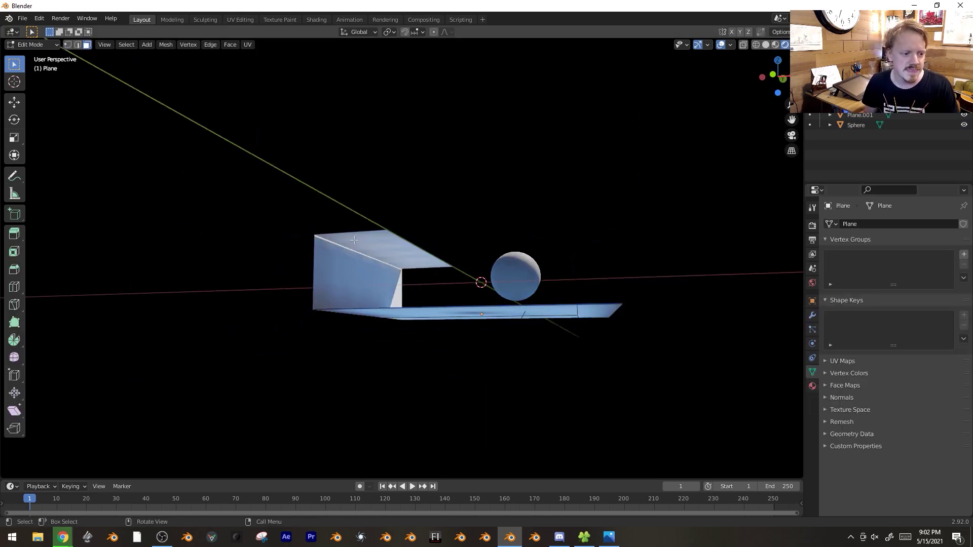
scroll(425, 276, "up", 6)
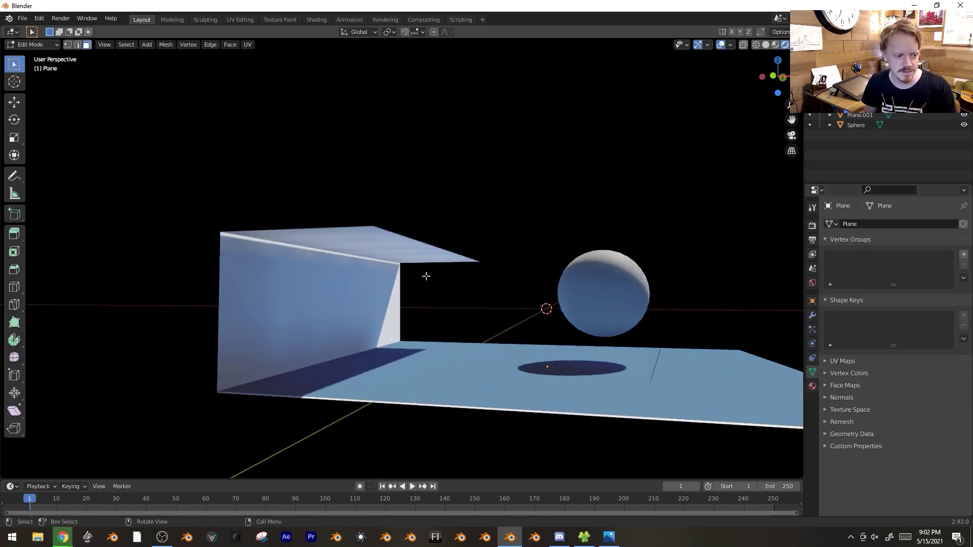
key("l")
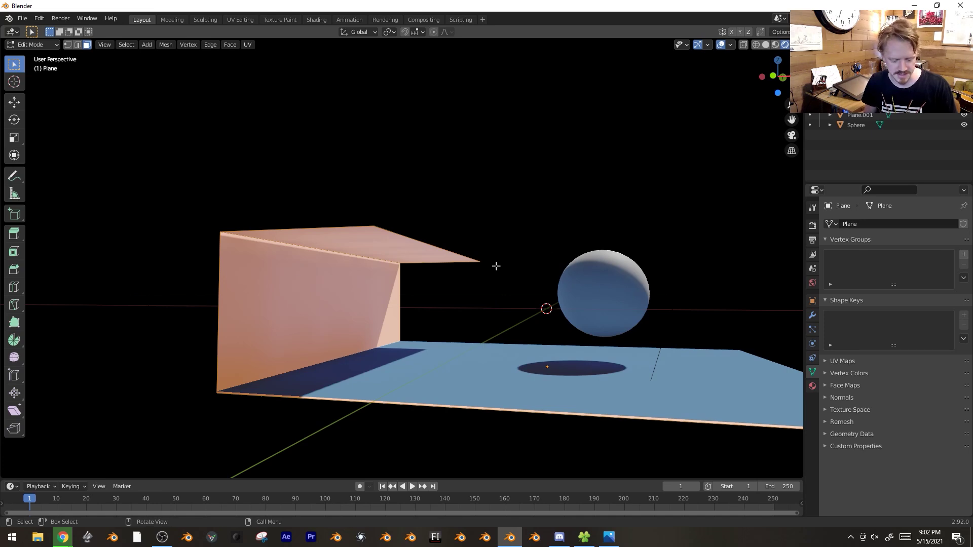
key("alt+e")
left_click(562, 226)
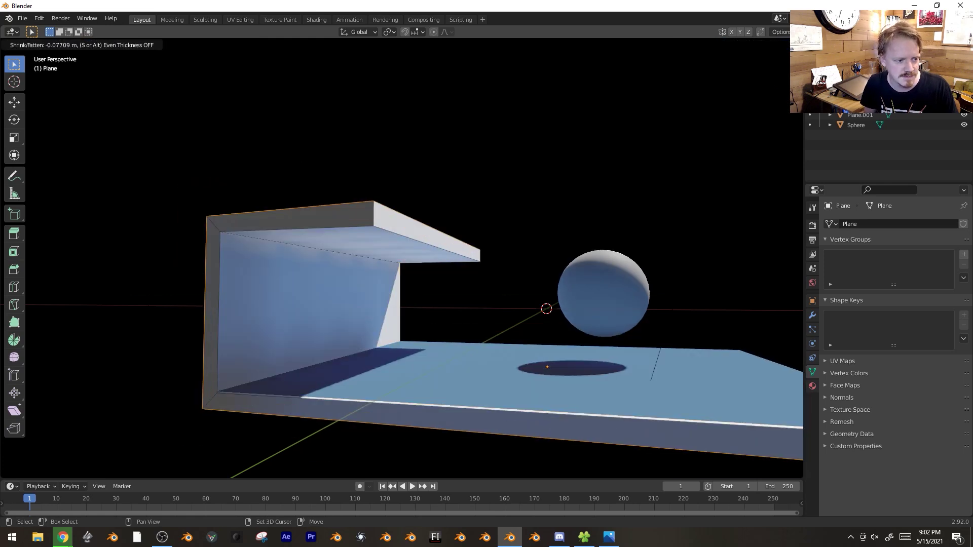
left_click(476, 229)
key("Tab")
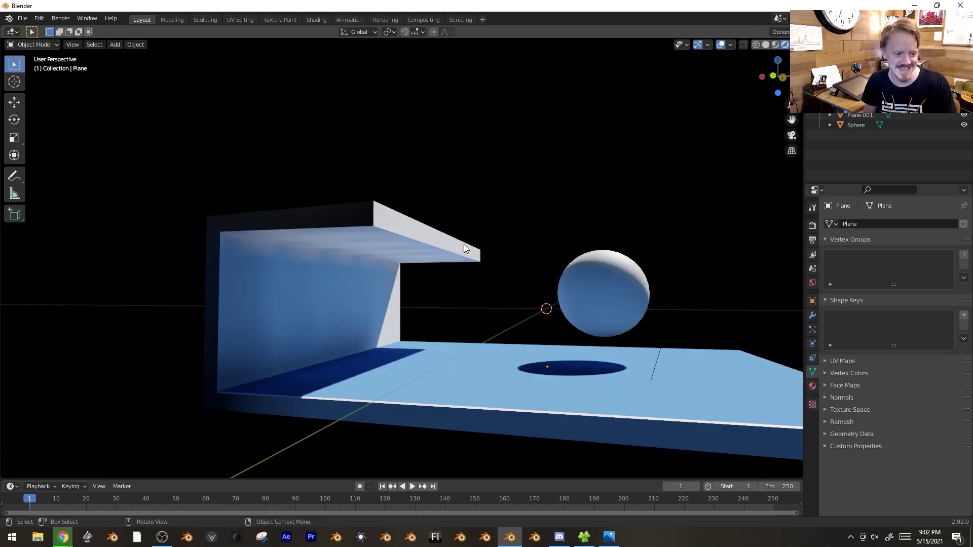
Try a stronger irradiance smoothing of 0.77 for the indirect lighting, and settle on 0.54
middle_click_drag(501, 250, 343, 268)
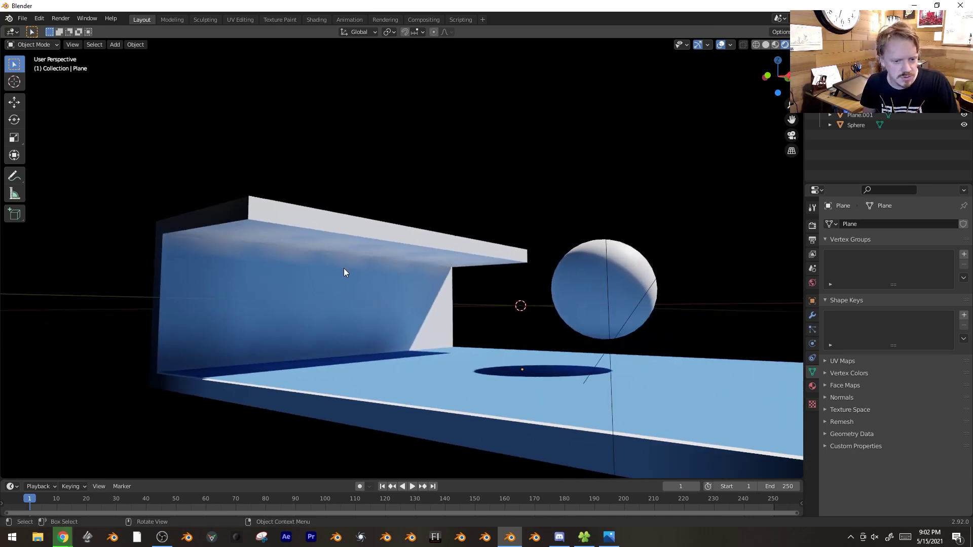
left_click(812, 226)
scroll(914, 312, "down", 5)
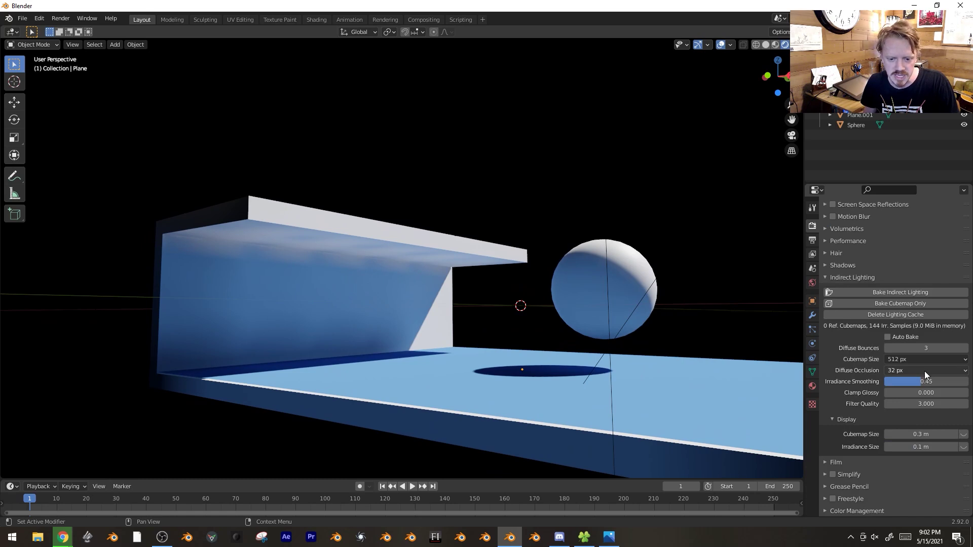
left_click_drag(925, 381, 945, 381)
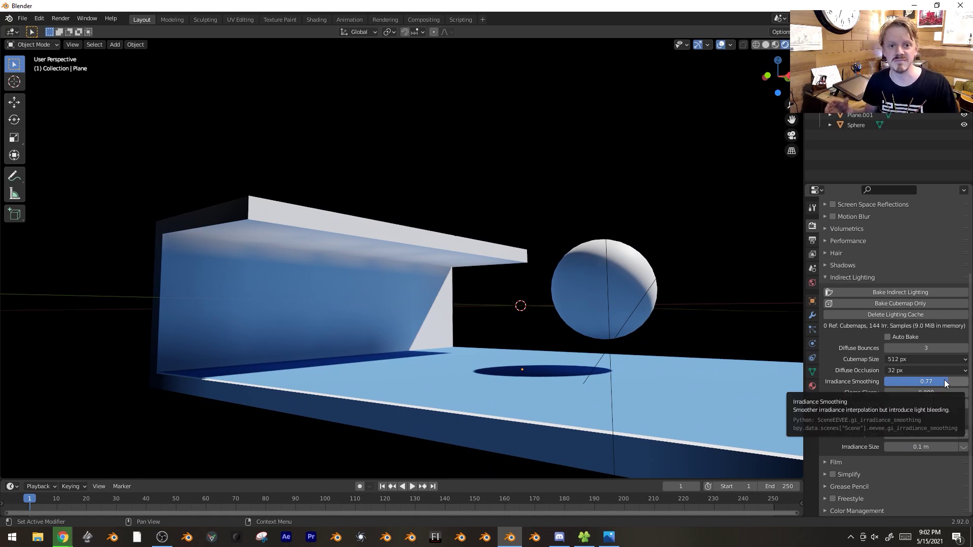
left_click_drag(944, 378, 932, 379)
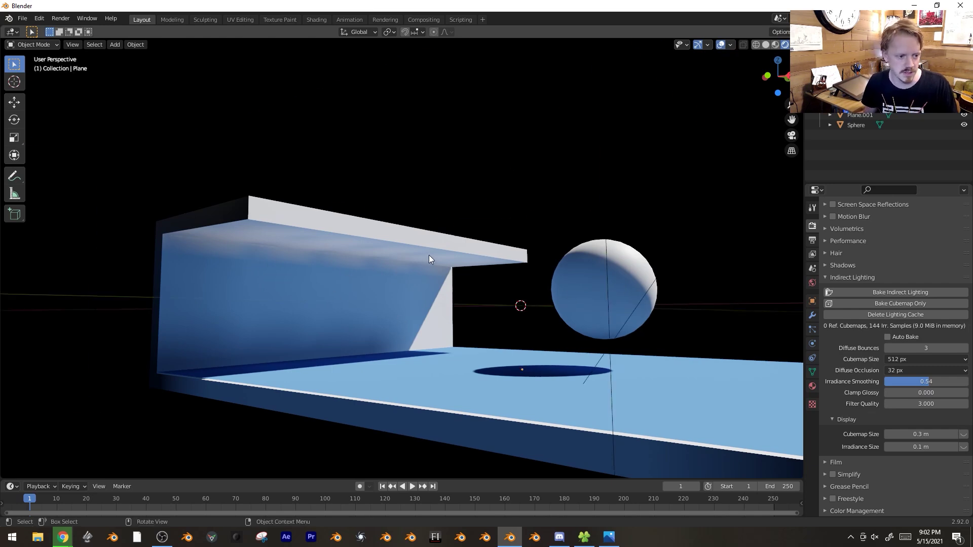
Select the irradiance volume and examine how its sample points are spread around the wall and overhang
key("a")
left_click(483, 234)
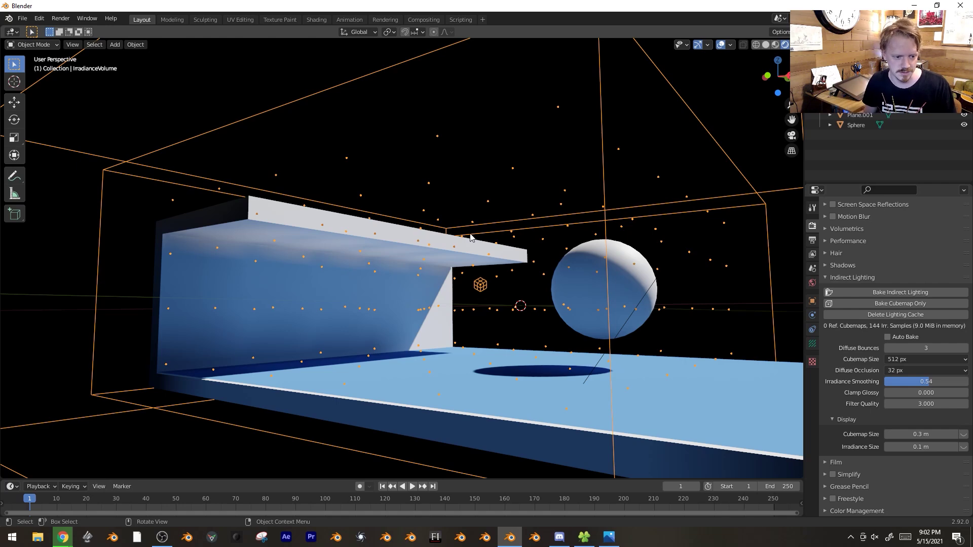
middle_click_drag(448, 243, 674, 335)
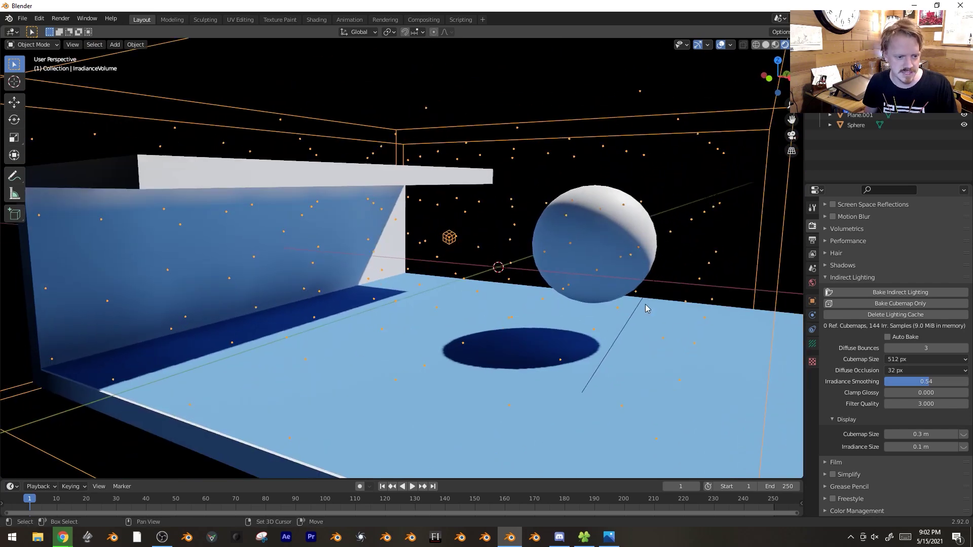
Change the floor plane's base colour to green (hue 0.327, saturation 0.974, value 0.537) and rebake the indirect lighting
left_click(679, 336)
left_click(813, 386)
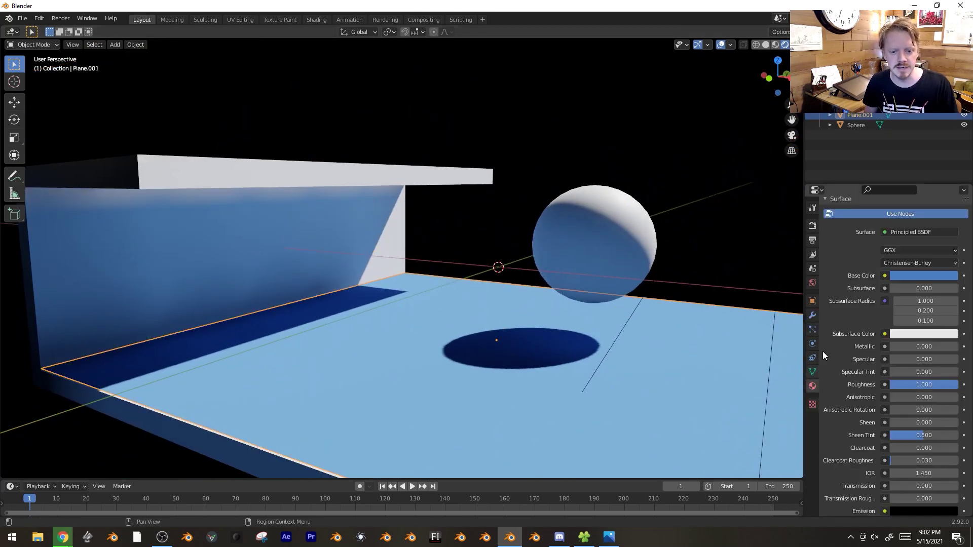
left_click(908, 275)
left_click(876, 155)
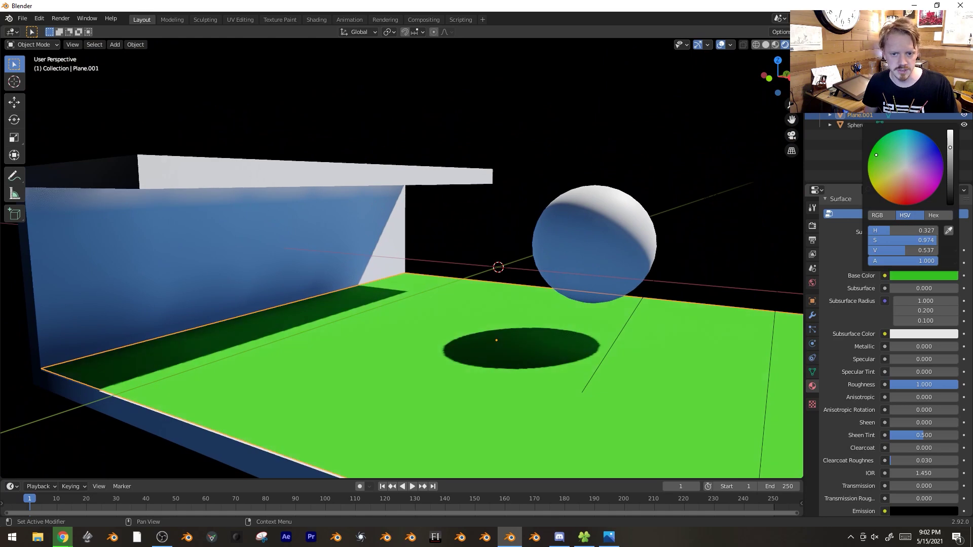
middle_click_drag(487, 248, 518, 239)
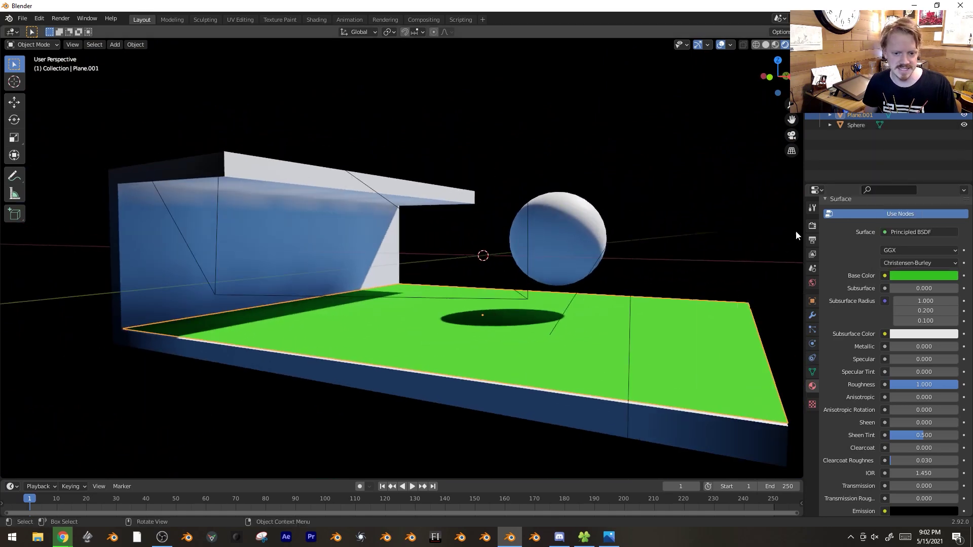
left_click(813, 226)
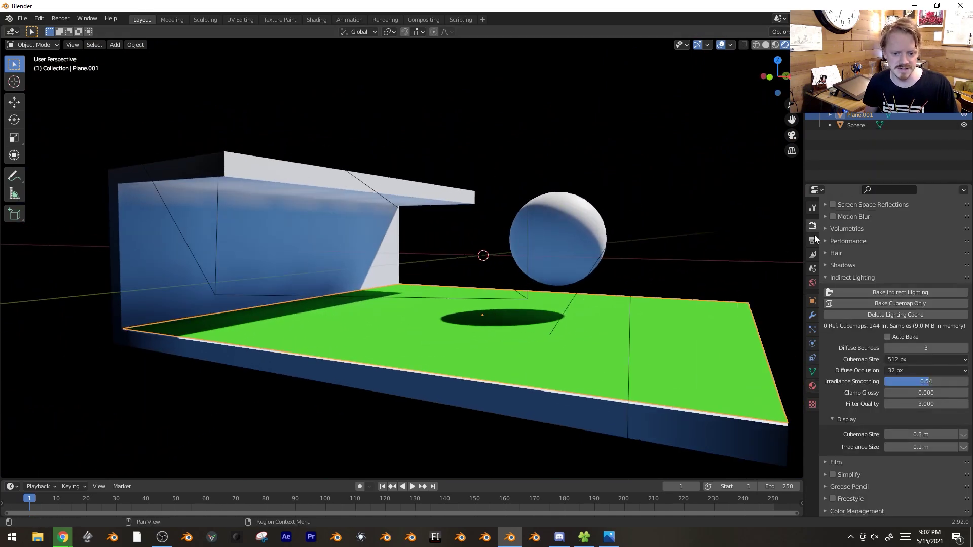
left_click(898, 291)
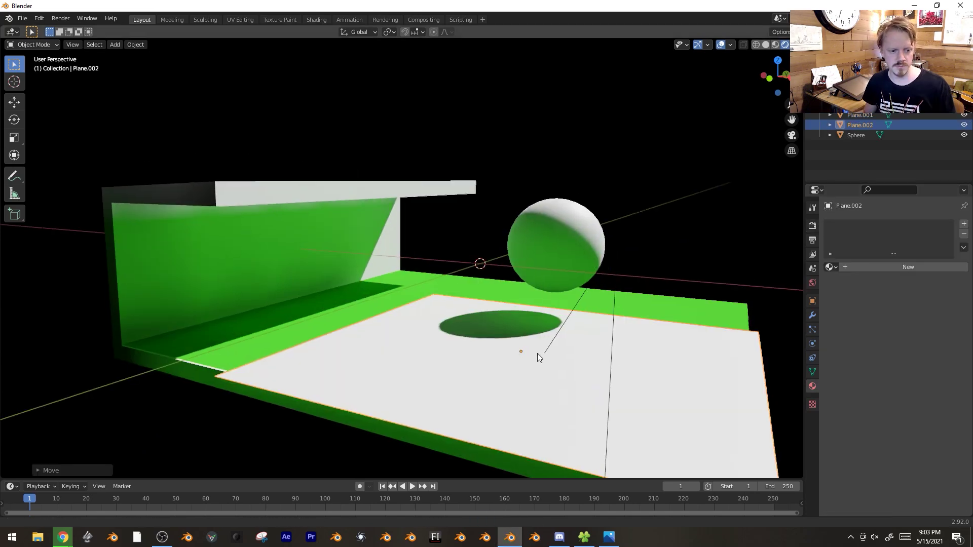
Give the new white plane above the floor a new material with a Glossy BSDF surface and lower its roughness
middle_click_drag(542, 347, 368, 282)
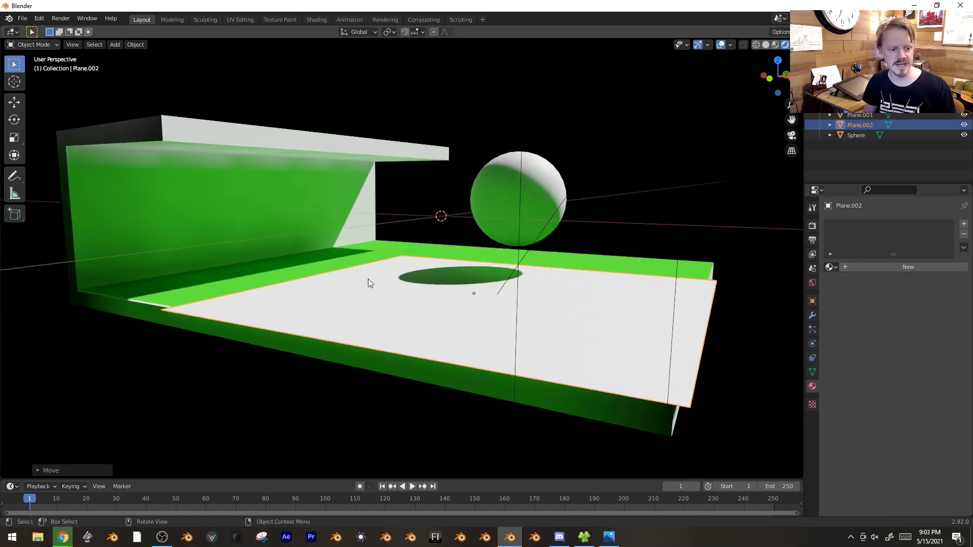
left_click(879, 266)
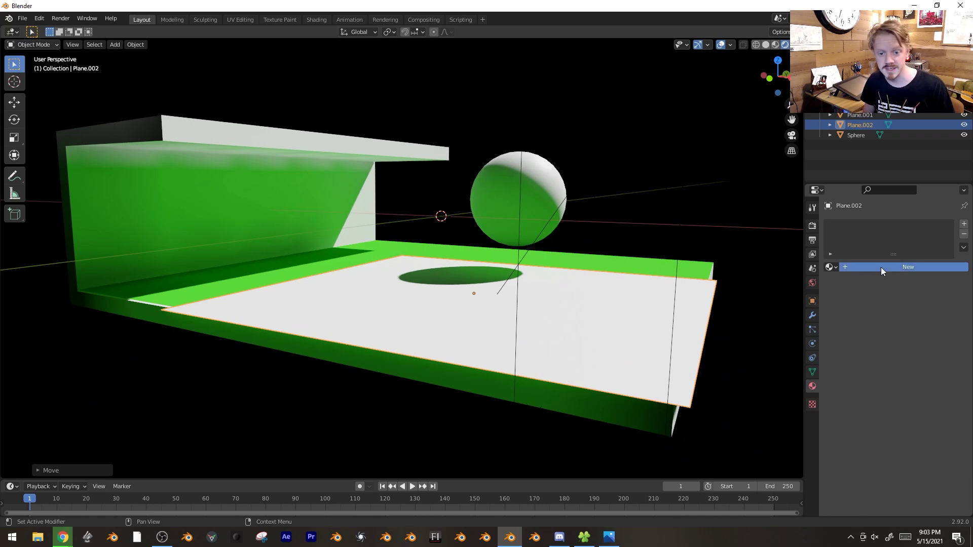
left_click(911, 327)
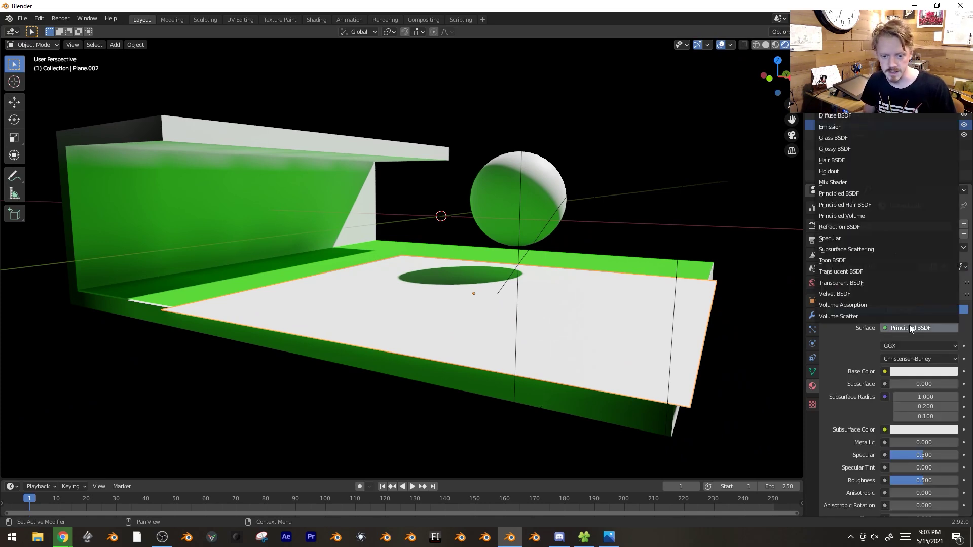
left_click(841, 149)
left_click_drag(924, 371, 892, 371)
middle_click_drag(624, 264, 576, 280)
Enable Screen Space Reflections and inspect the glossy plane's reflections from lower and higher angles
left_click(813, 226)
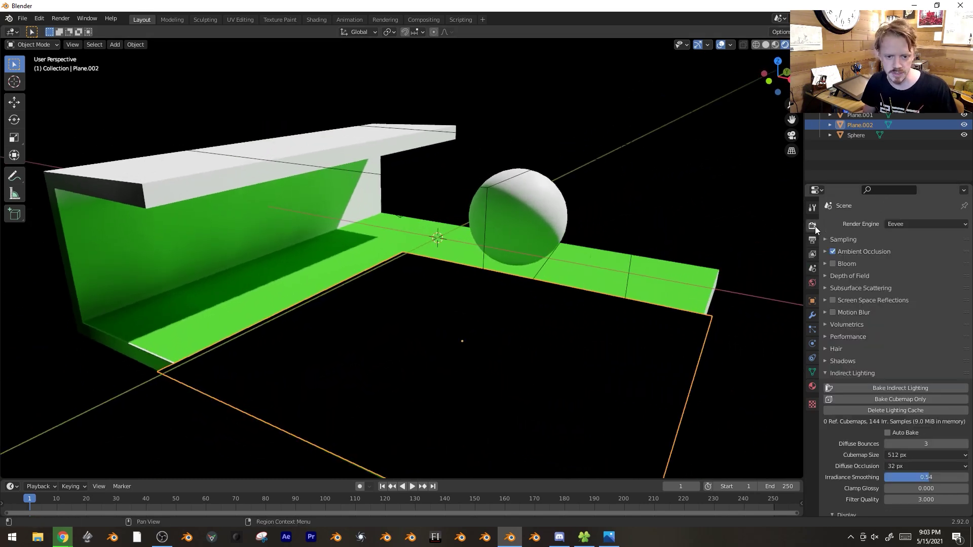
left_click(833, 300)
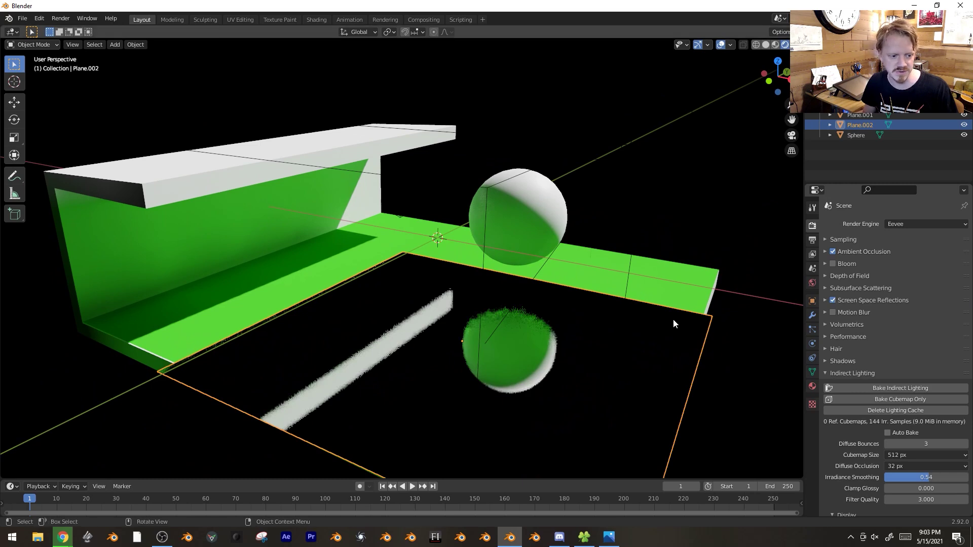
middle_click_drag(673, 319, 658, 262)
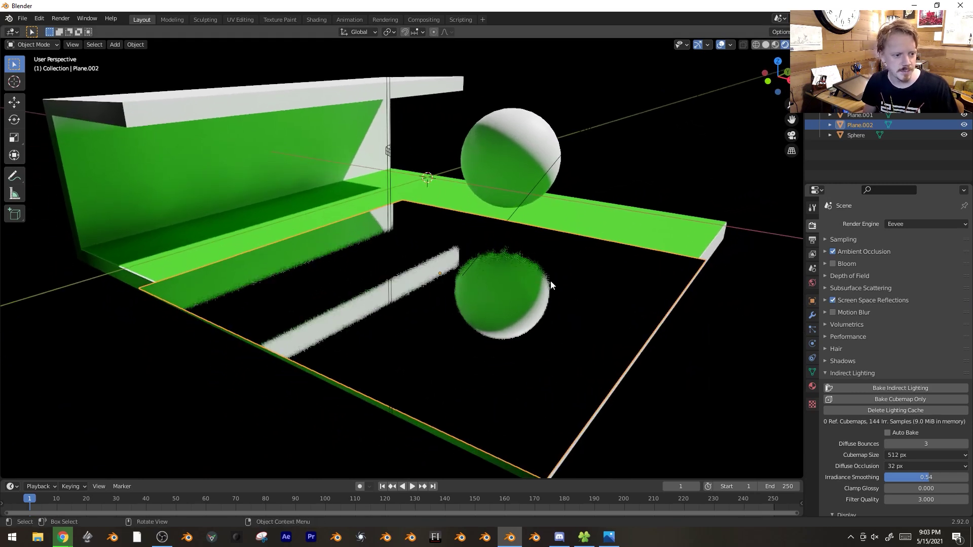
middle_click_drag(468, 214, 364, 287)
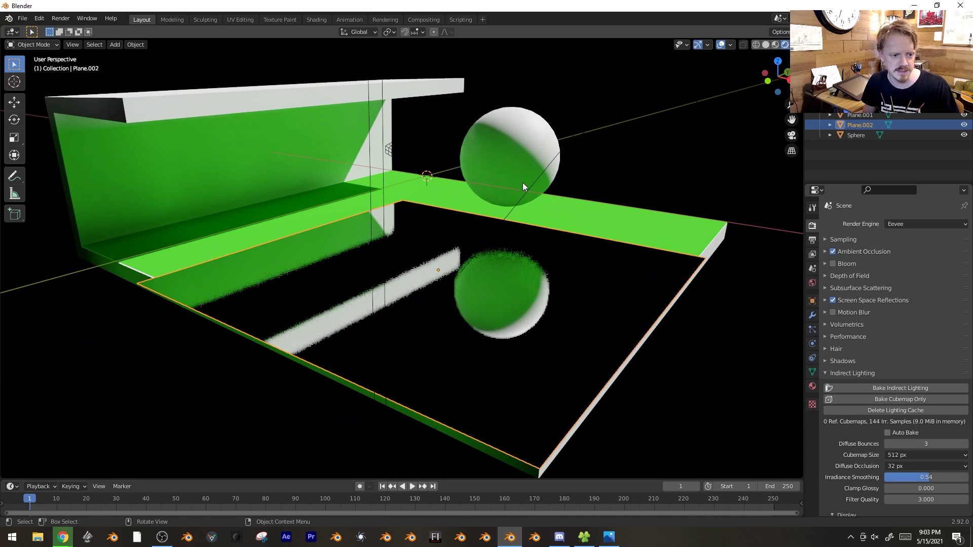
middle_click_drag(529, 300, 500, 218)
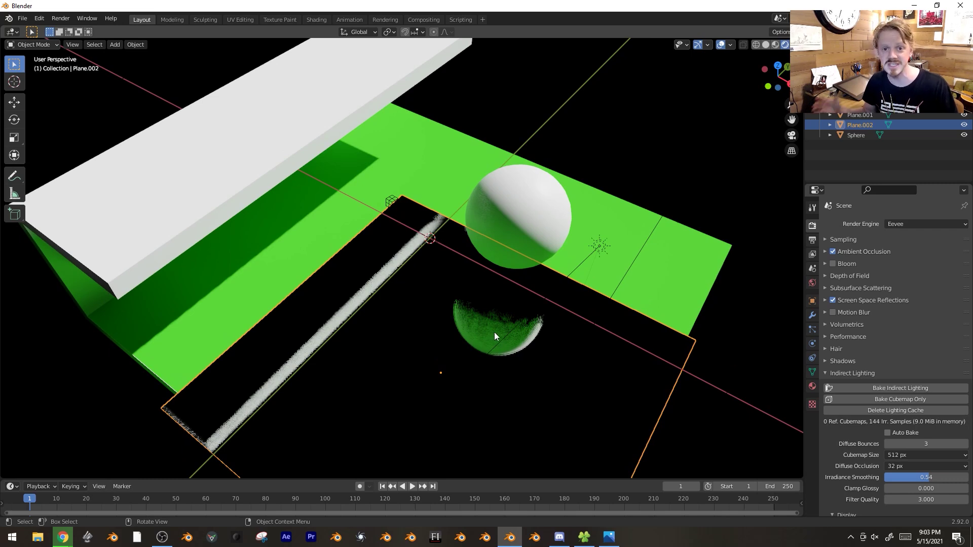
middle_click_drag(466, 332, 467, 306)
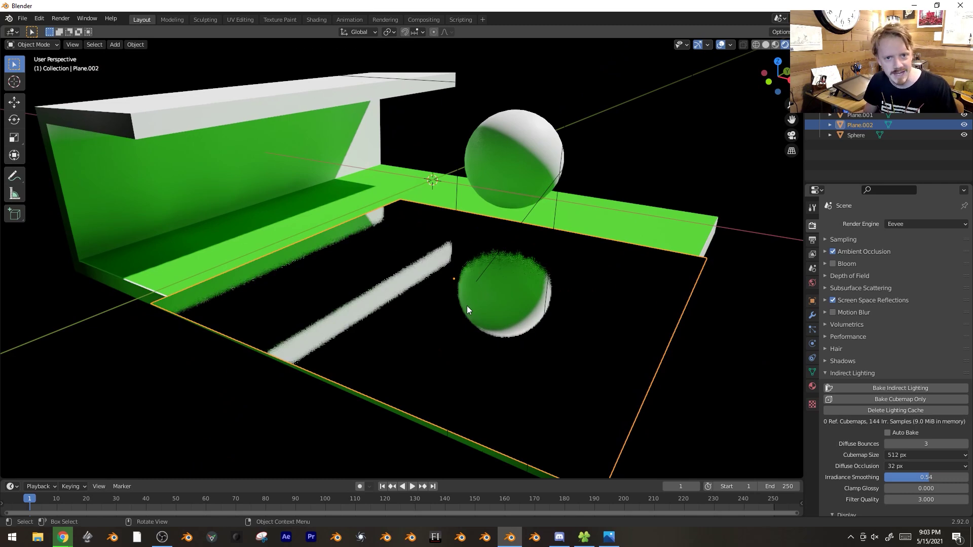
Add a Reflection Plane light probe and move it down onto the glossy plane beneath the sphere
left_click(115, 45)
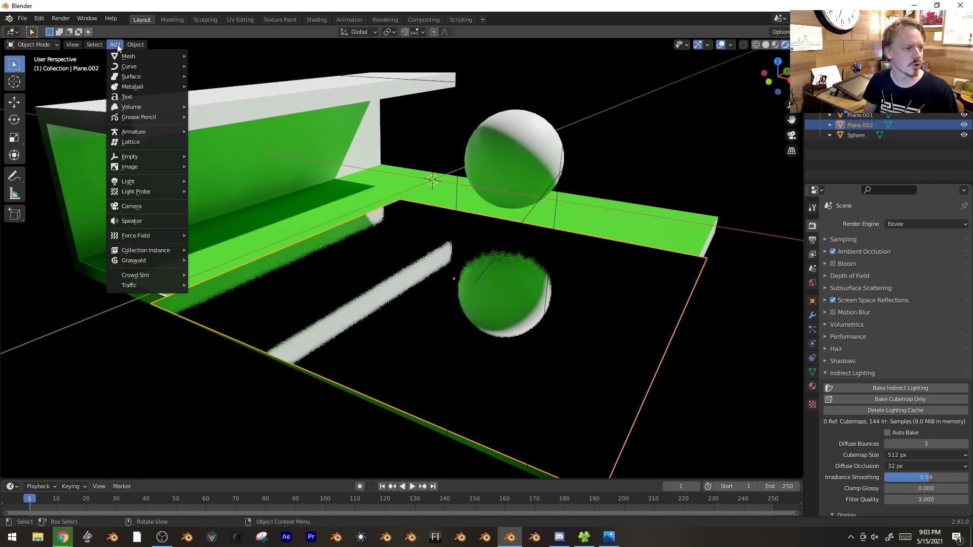
mouse_move(143, 191)
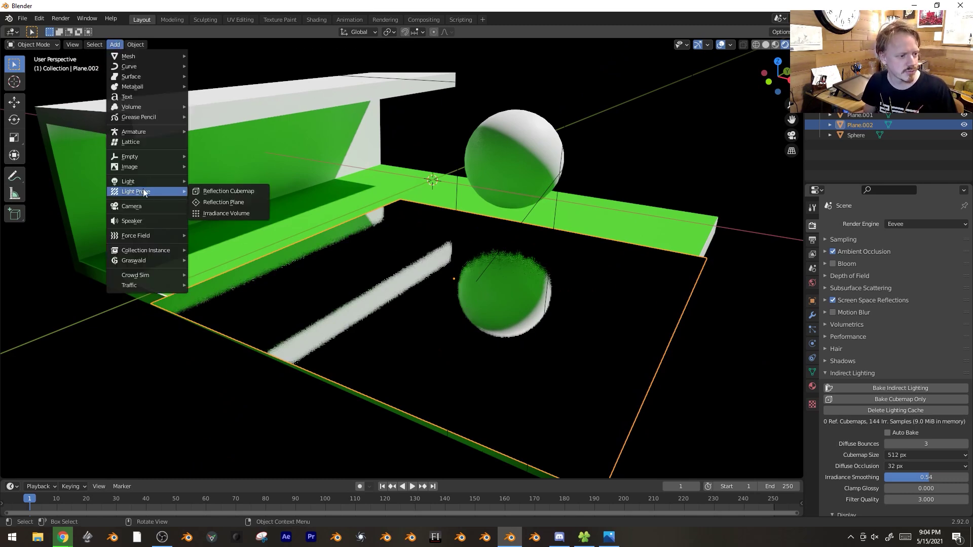
left_click(246, 202)
key("g")
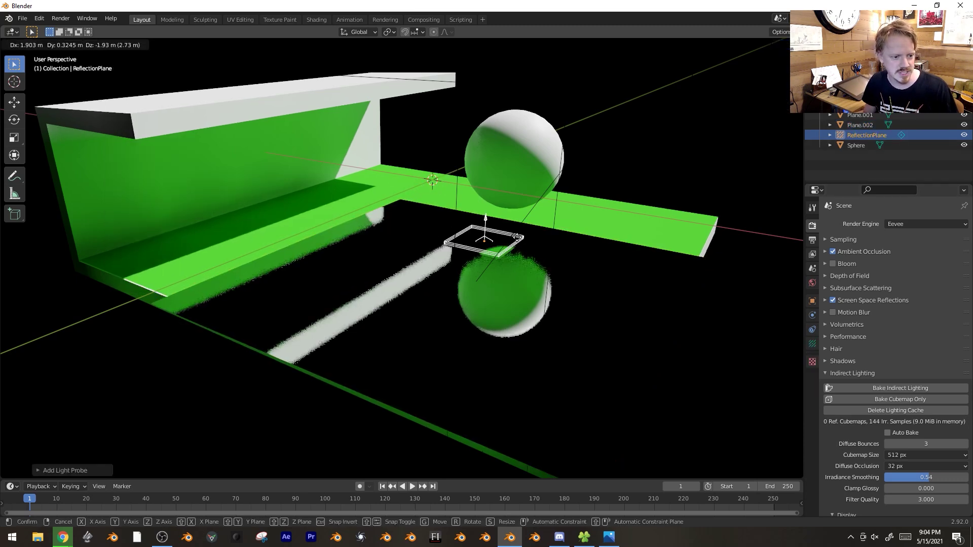
key("y")
left_click(498, 296)
mouse_move(498, 296)
middle_mouse_down()
mouse_move(510, 290)
mouse_move(489, 336)
mouse_move(483, 314)
mouse_move(514, 293)
middle_mouse_up()
Scale up the reflection plane probe until it covers the glossy plane
key("s")
left_click(602, 272)
middle_click_drag(602, 272, 568, 283)
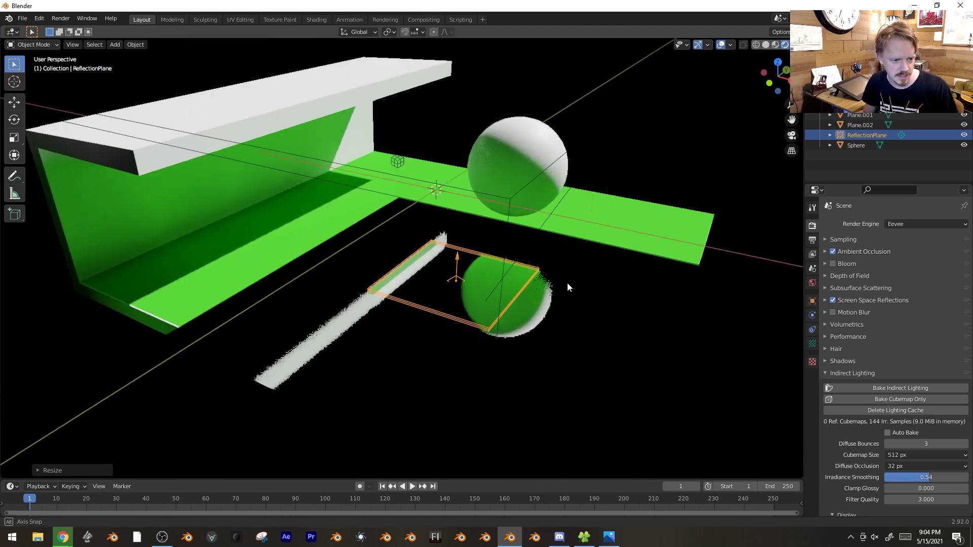
key("s")
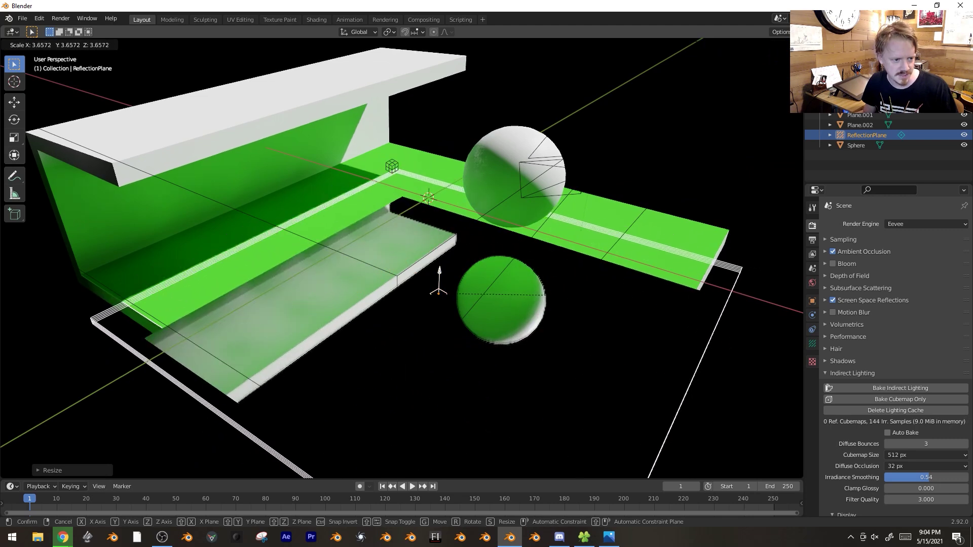
left_click(740, 288)
middle_click_drag(740, 287, 632, 270)
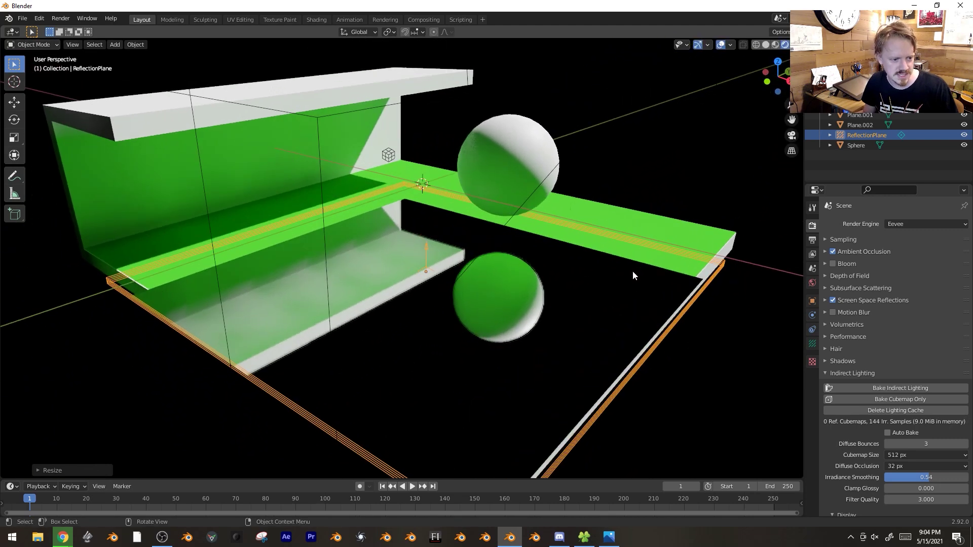
Set the reflection plane probe's distance to 1.3 m and shrink the glossy plane to a small patch beneath the sphere
left_click(812, 343)
mouse_move(911, 254)
left_mouse_down()
mouse_move(932, 254)
mouse_move(914, 253)
left_mouse_up()
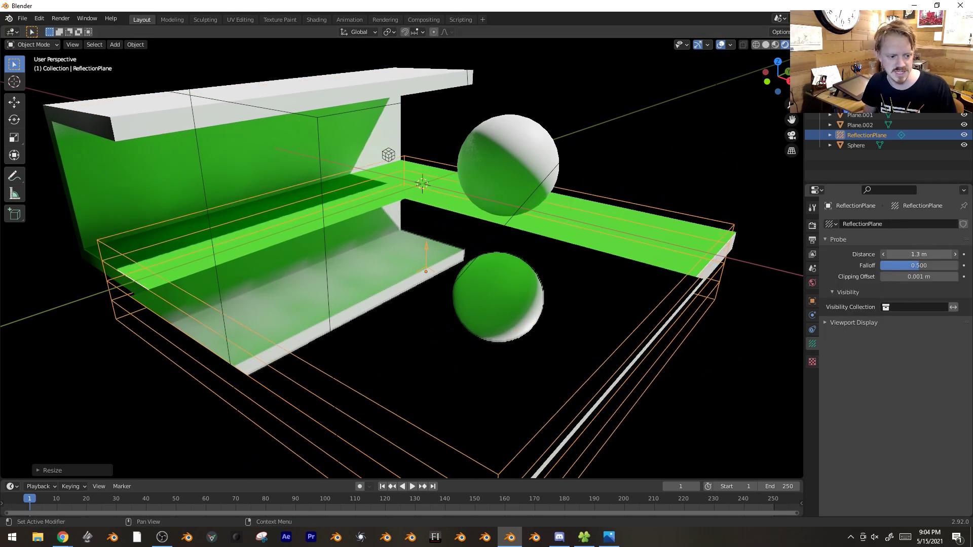
middle_click_drag(583, 283, 609, 300)
left_click(609, 300)
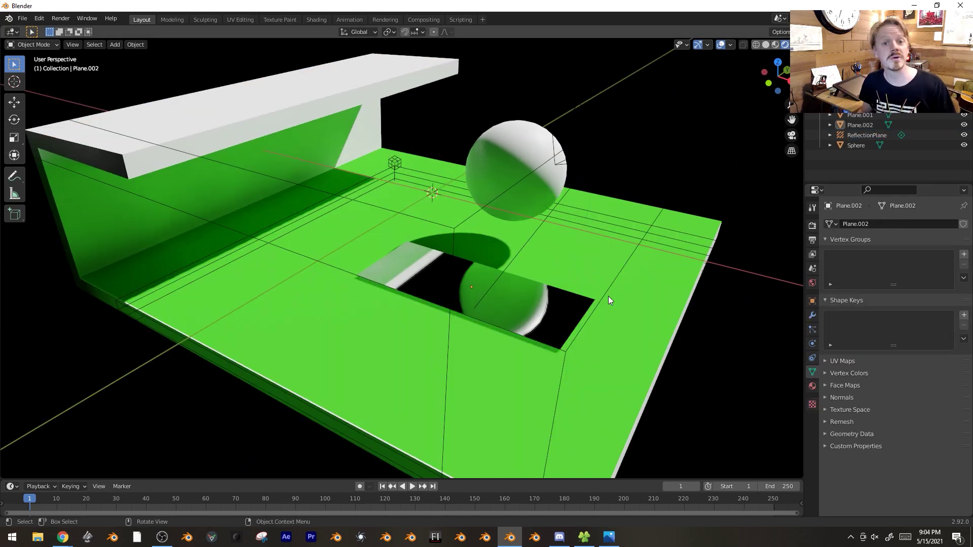
Import Quick_Vent_Steam.mov from the Elements folder as an image plane with a Principled material
key("F3")
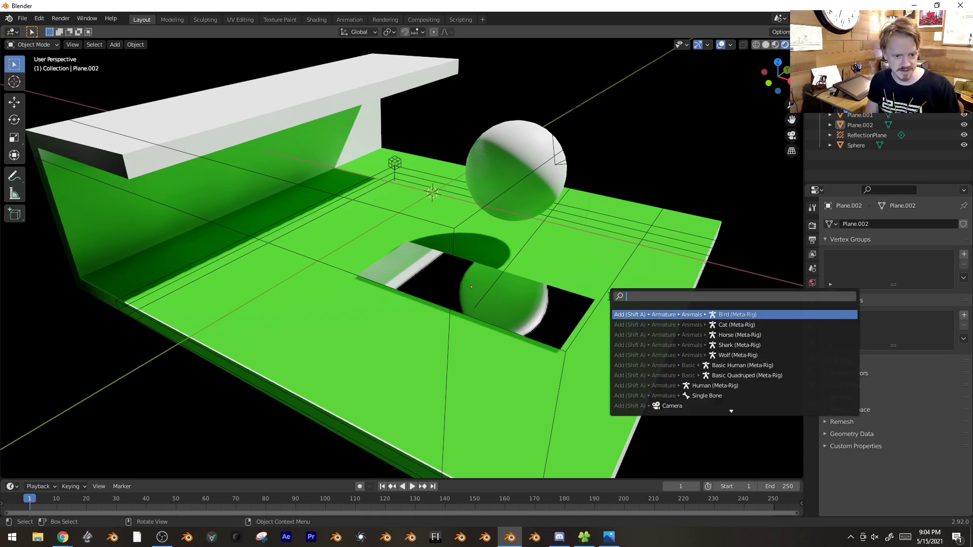
type("images")
key("Return")
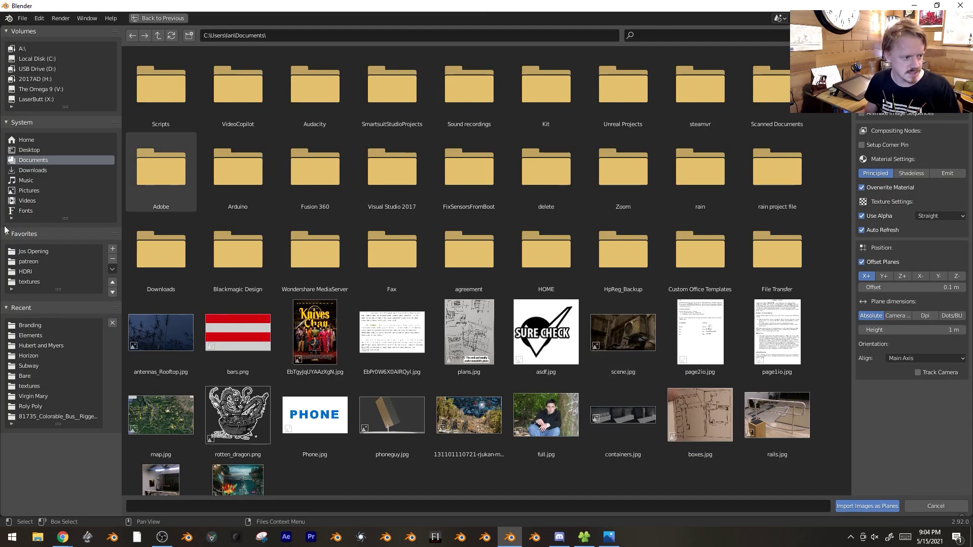
left_click(161, 170)
left_click(327, 94)
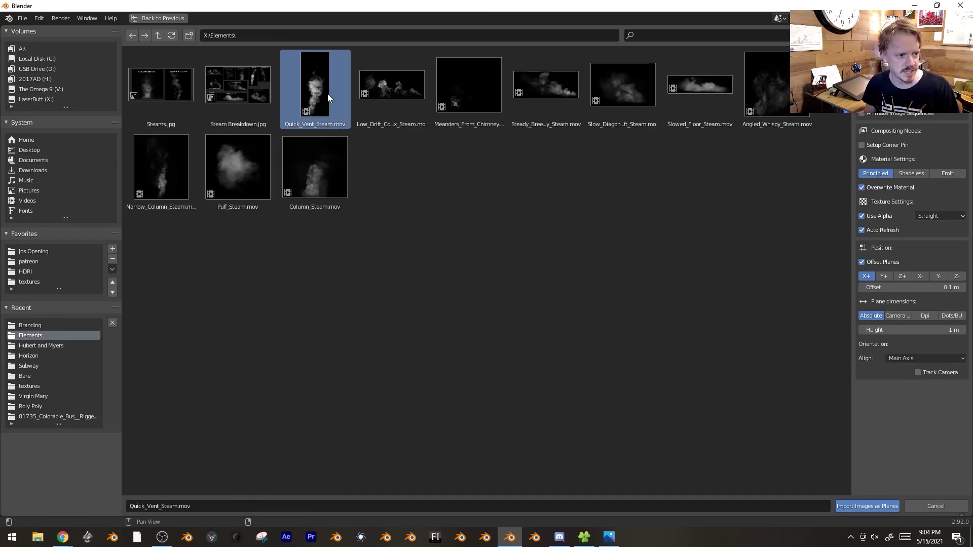
left_click(874, 506)
Scale up the steam image plane and move it along the global X axis past the sphere
key("s")
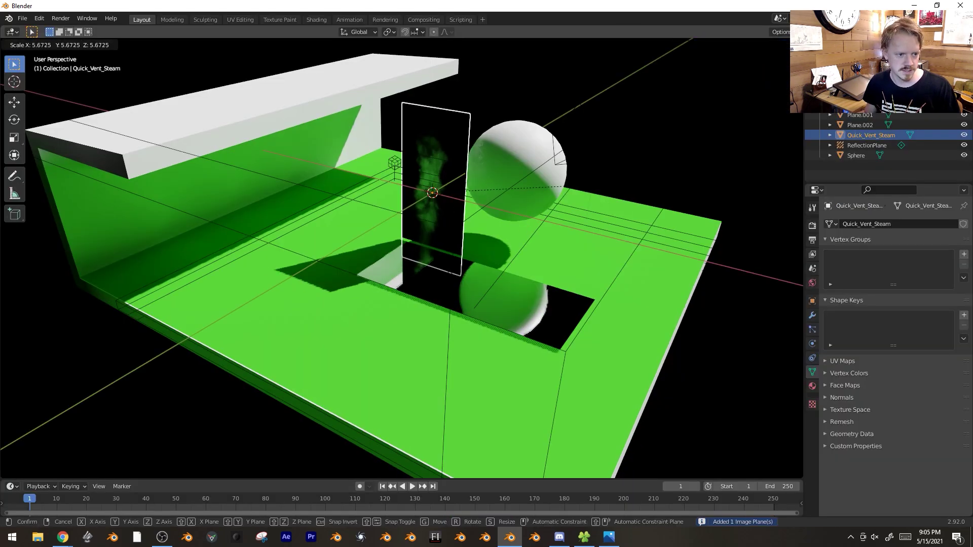
key("Return")
key("g")
key("x")
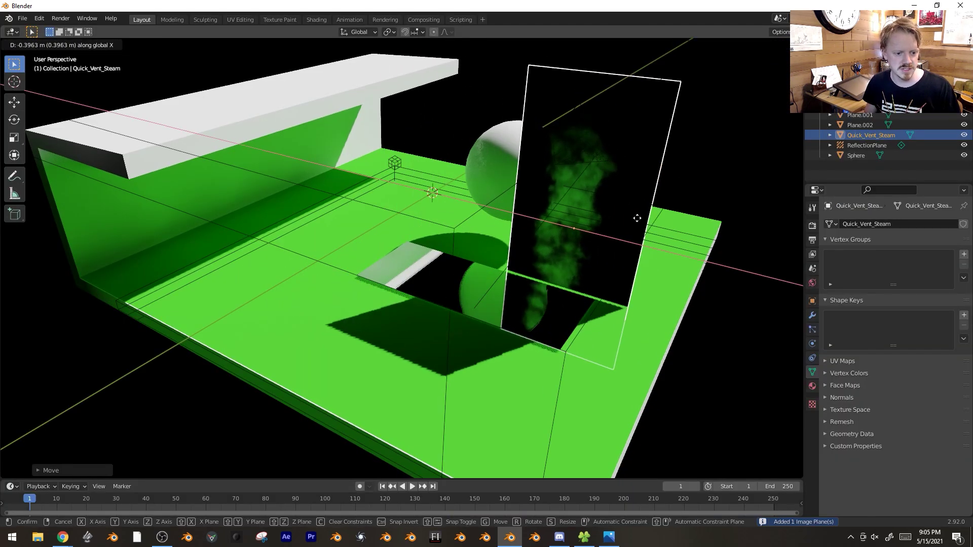
key("Return")
Split off a Shader Editor beside the viewport and delete the Principled BSDF node from the steam material
left_click_drag(3, 26, 258, 152)
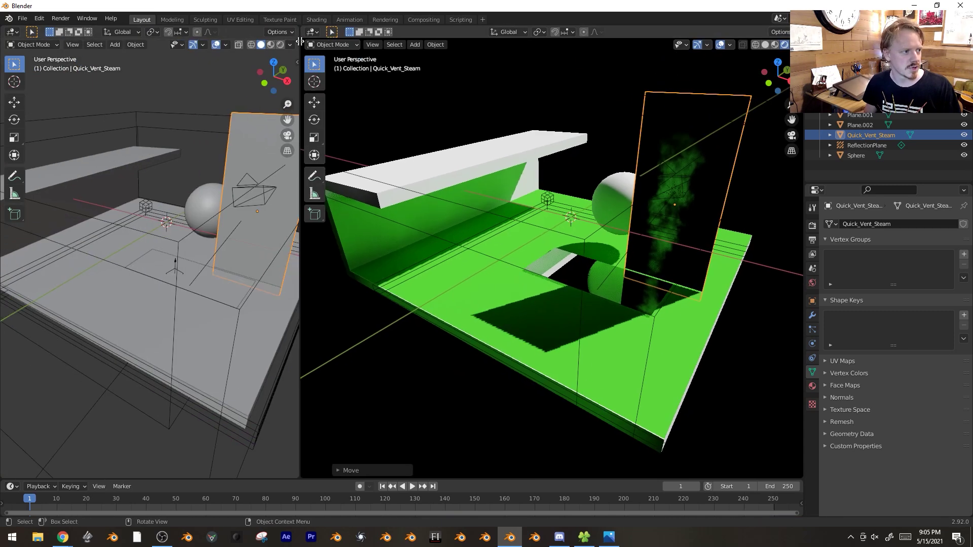
left_click(12, 32)
left_click(68, 137)
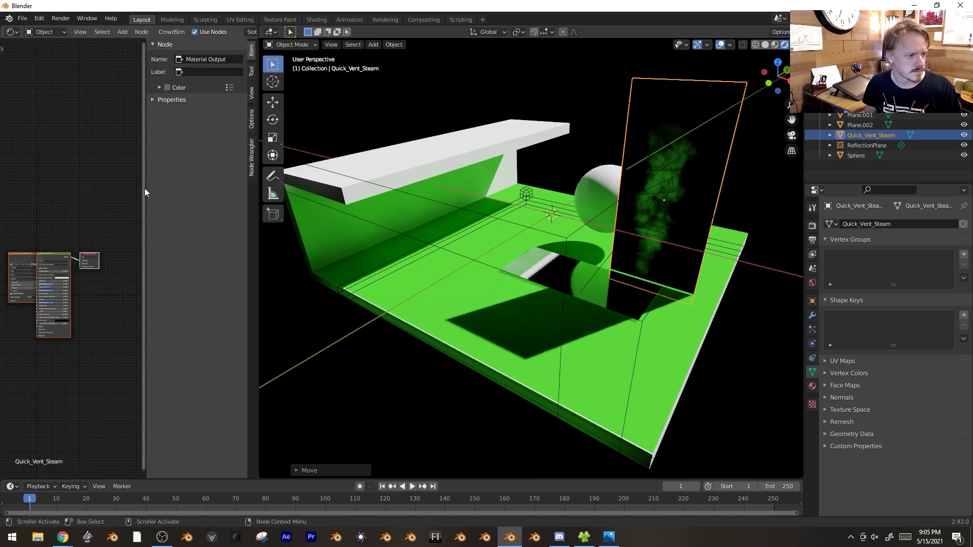
key("n")
scroll(112, 228, "up", 4)
key("x")
scroll(152, 253, "up", 1)
Add a Translucent BSDF and a Transparent BSDF node between the steam texture and the Material Output
key("shift+a")
mouse_move(168, 200)
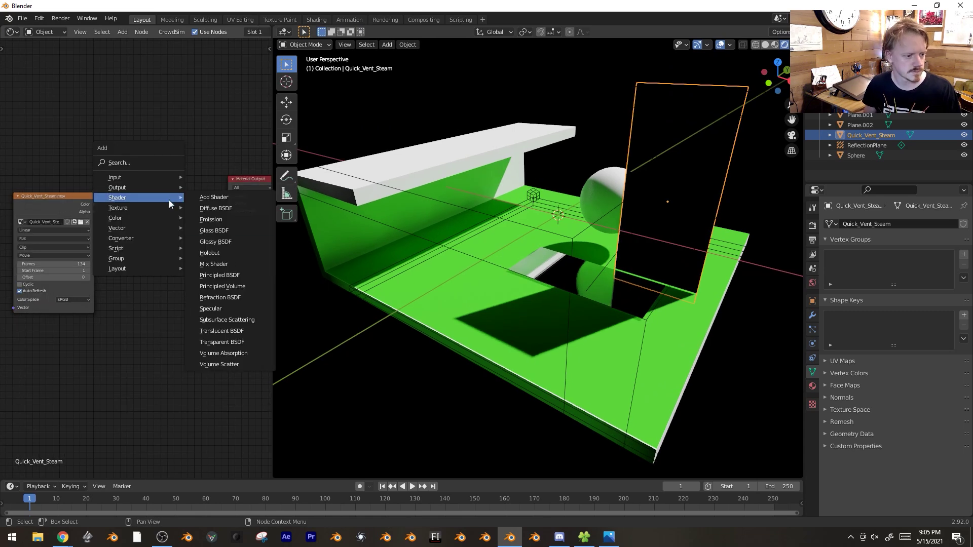
left_click(237, 332)
left_click(148, 196)
key("shift+a")
mouse_move(162, 239)
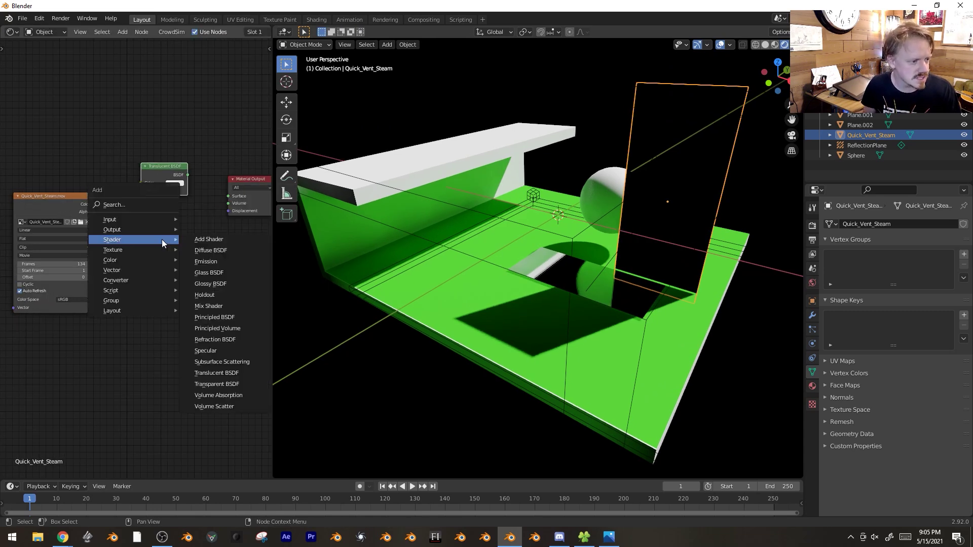
left_click(216, 384)
left_click(168, 196)
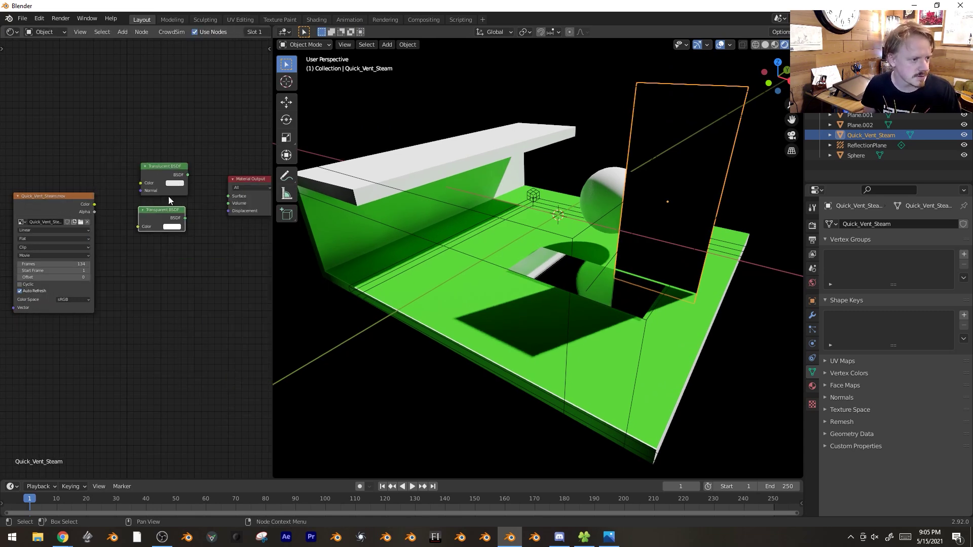
Combine the Translucent and Transparent BSDFs with a Mix Shader into the output, using the steam texture's color as its factor
right_click_drag(158, 216, 157, 219, "ctrl+shift")
scroll(144, 283, "down", 1)
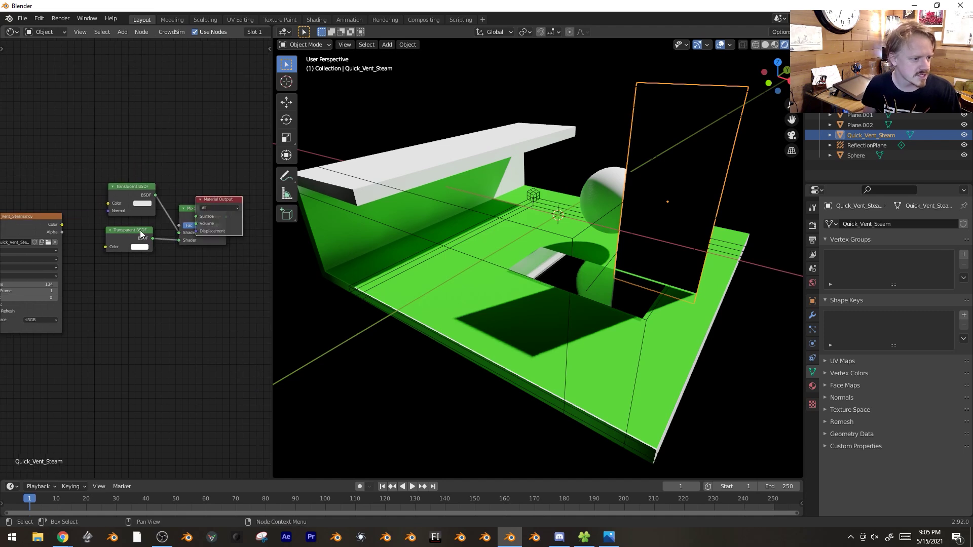
left_click_drag(216, 200, 256, 202)
middle_click_drag(152, 233, 175, 227)
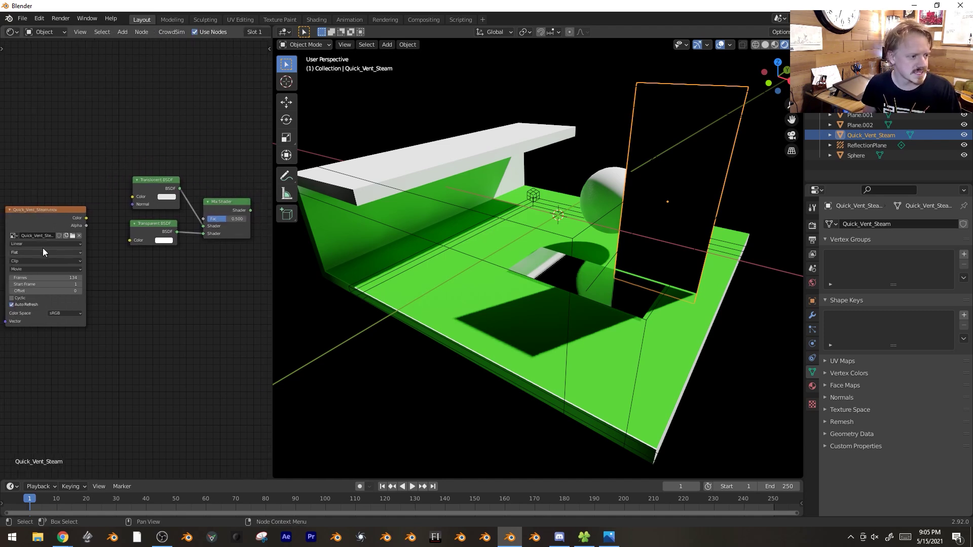
middle_click_drag(112, 271, 81, 271)
left_click_drag(56, 218, 214, 229)
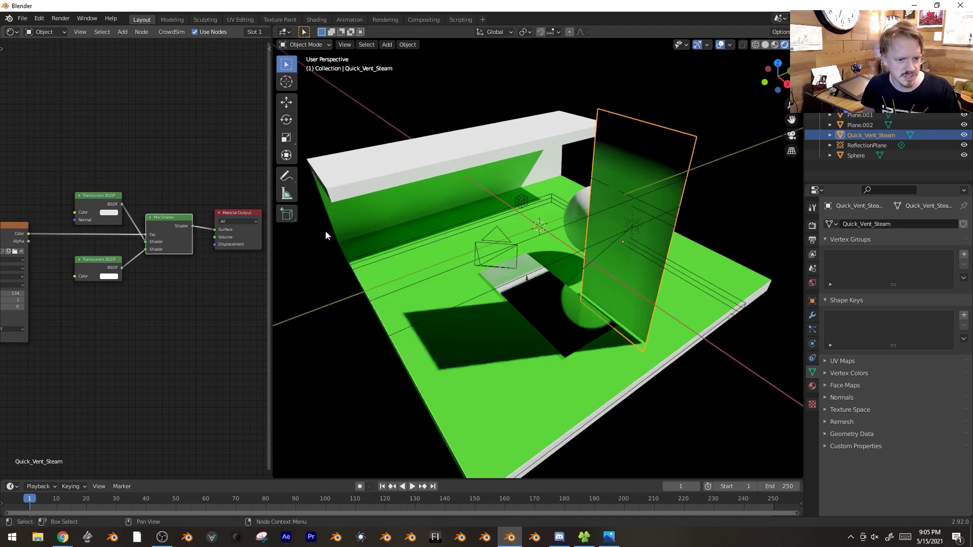
Swap the Mix Shader's inputs so Transparent BSDF comes first and Translucent BSDF second, and play the steam animation briefly
middle_click_drag(659, 283, 567, 281)
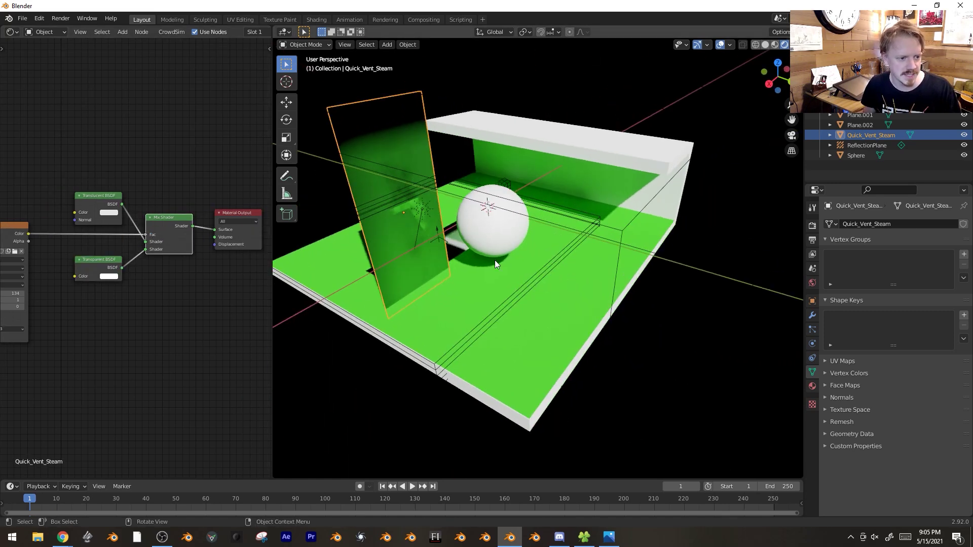
middle_click_drag(495, 260, 478, 266)
left_click_drag(147, 242, 147, 249)
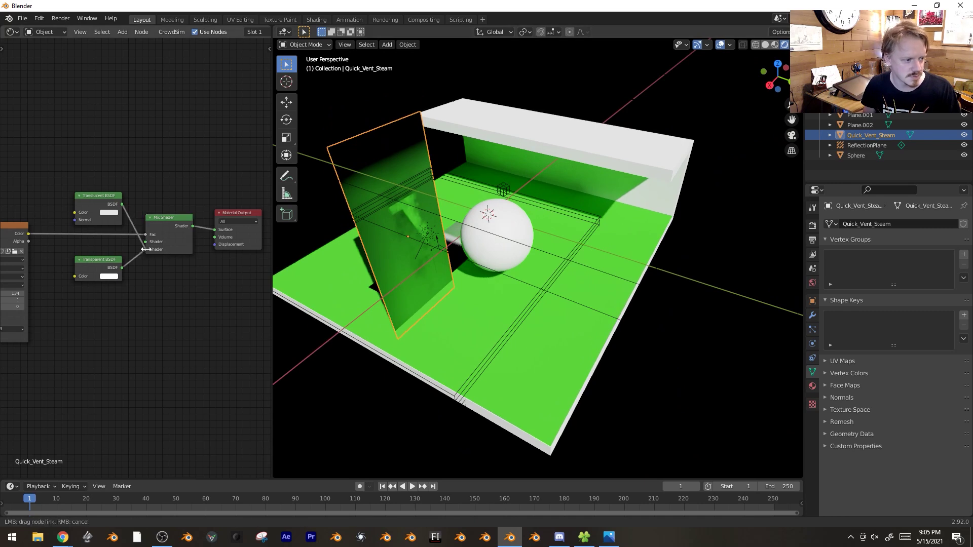
left_click_drag(97, 198, 99, 318)
middle_click_drag(520, 303, 594, 274)
key("space")
key("space")
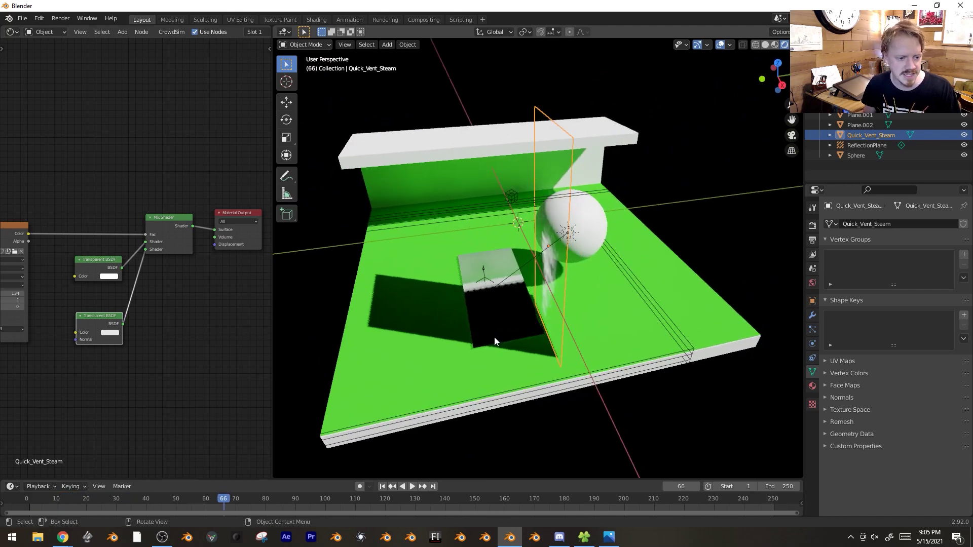
Move the steam plane to the outer side of the sphere and show its material's blend and shadow settings
middle_click_drag(494, 336, 582, 330)
key("g")
left_click(661, 316)
middle_click_drag(661, 314, 649, 318)
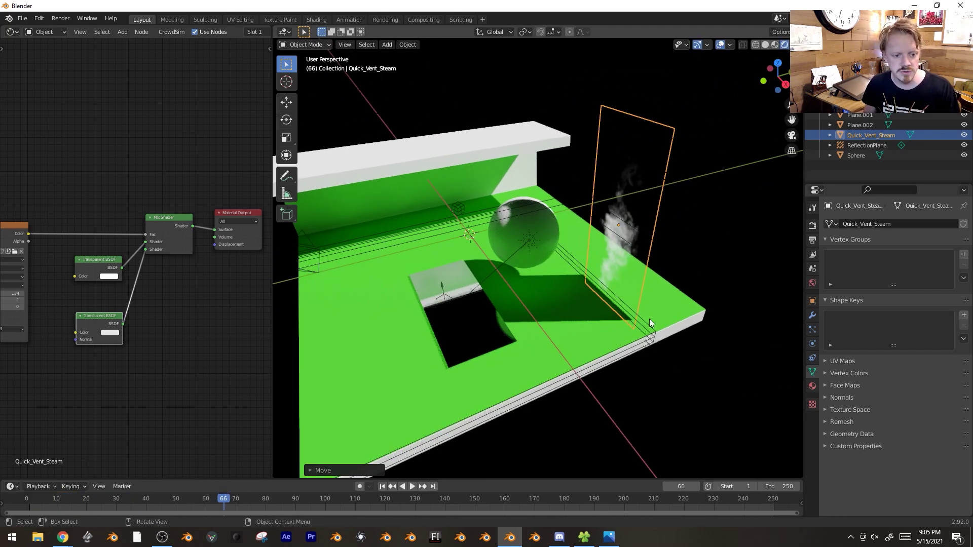
left_click(812, 387)
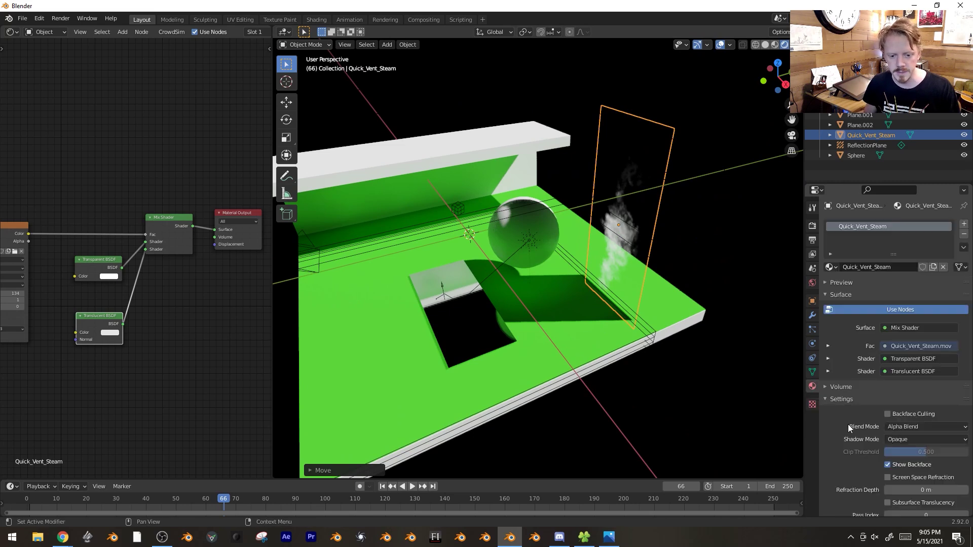
scroll(847, 424, "down", 2)
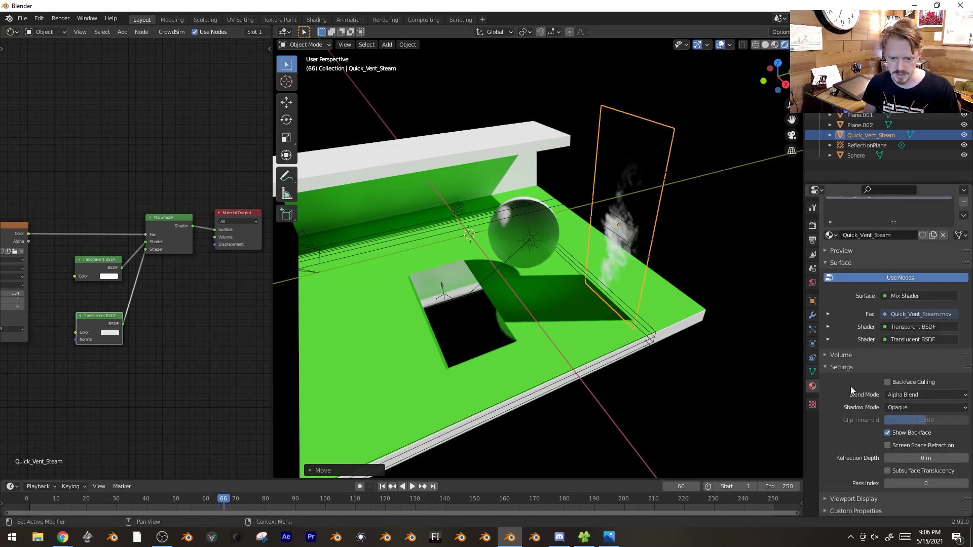
middle_click_drag(673, 317, 754, 326)
Try the Opaque blend mode on the steam material while playing the animation, and return it to Alpha Blend
left_click(911, 394)
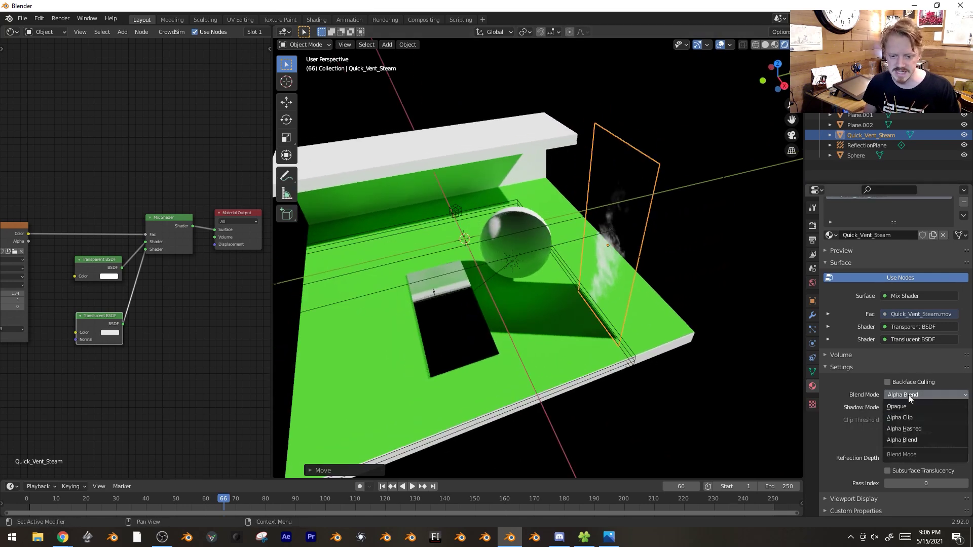
left_click(910, 403)
middle_click_drag(672, 321, 578, 303)
key("space")
key("space")
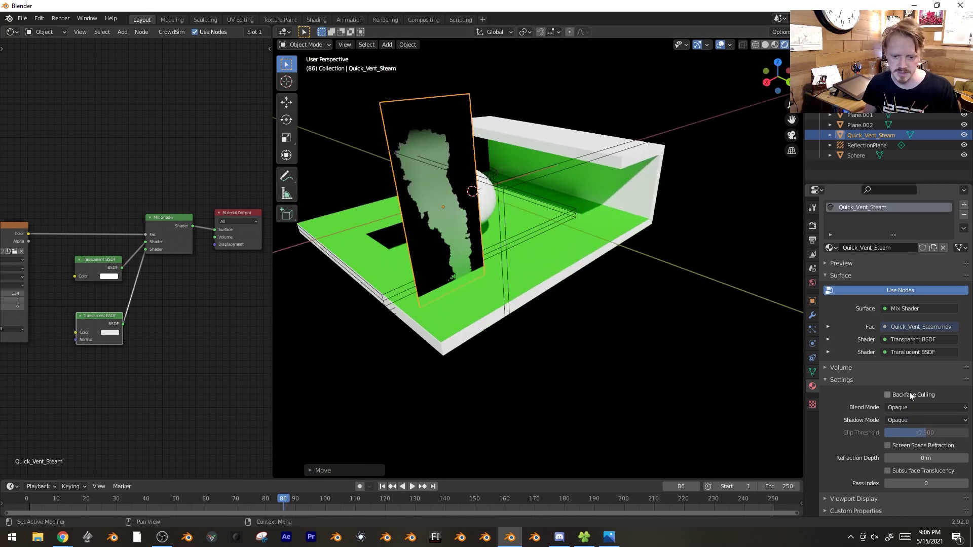
left_click(908, 405)
left_click(915, 454)
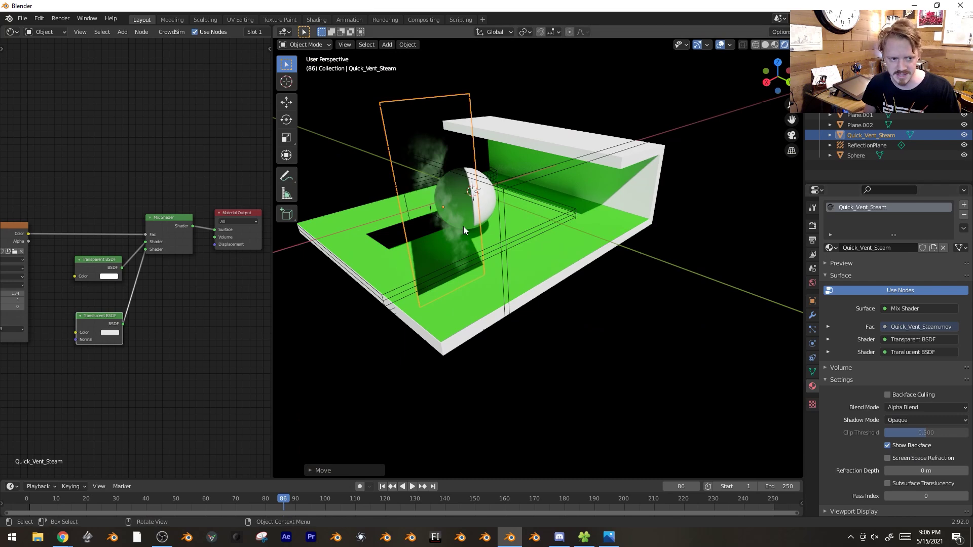
Set the steam material's shadow mode to None and inspect the floor beneath the steam plane
middle_click_drag(463, 226, 448, 296)
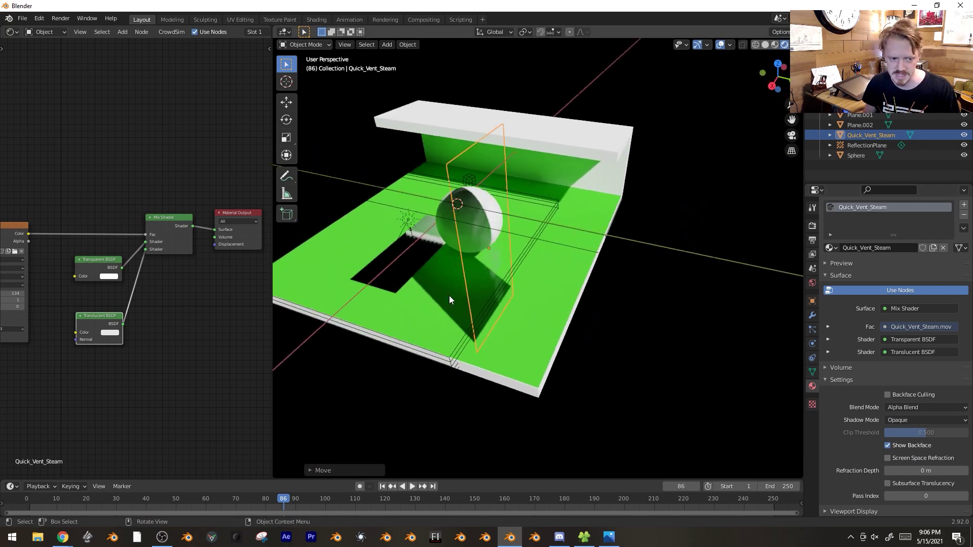
left_click(936, 418)
left_click(927, 433)
middle_click_drag(707, 348, 565, 269)
middle_click_drag(633, 322, 668, 325)
Set the steam material's shadow mode to Alpha Hashed and play the animation to check the steam's shadow up close
left_click(910, 421)
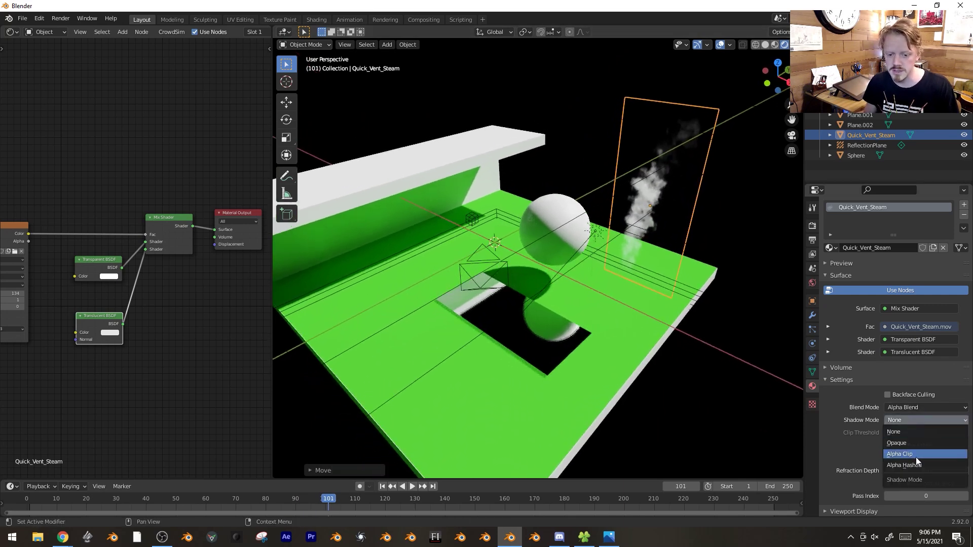
key("space")
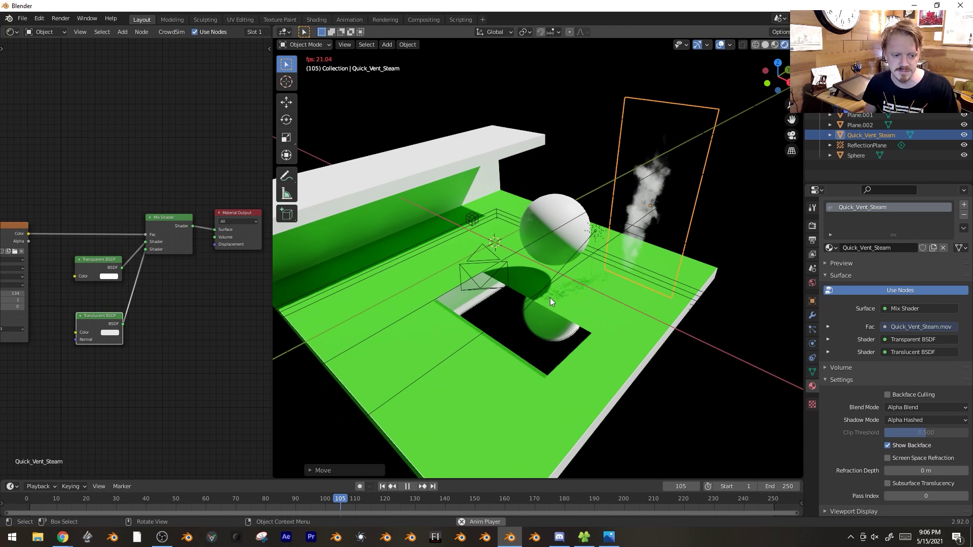
key("space")
scroll(616, 299, "up", 2)
scroll(627, 305, "up", 2)
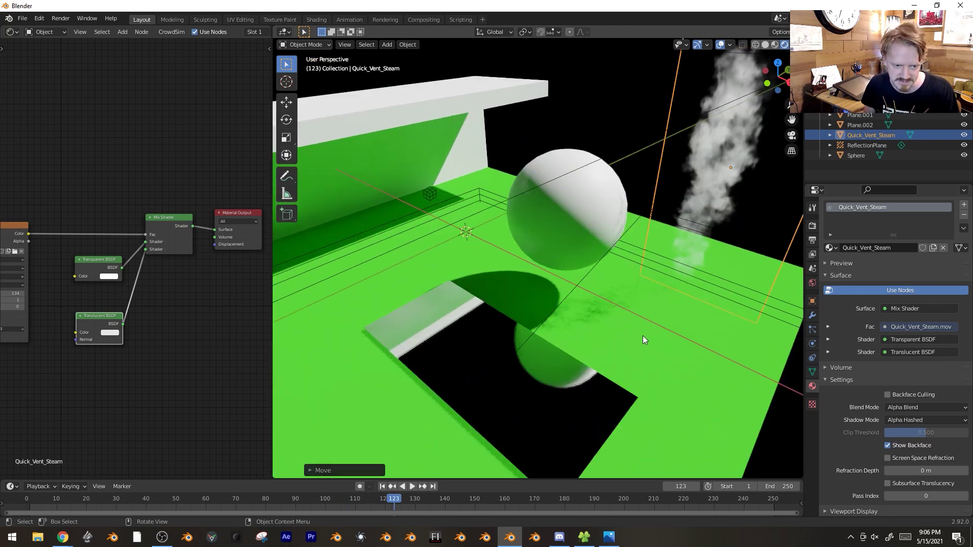
key("space")
key("space")
scroll(626, 319, "down", 3)
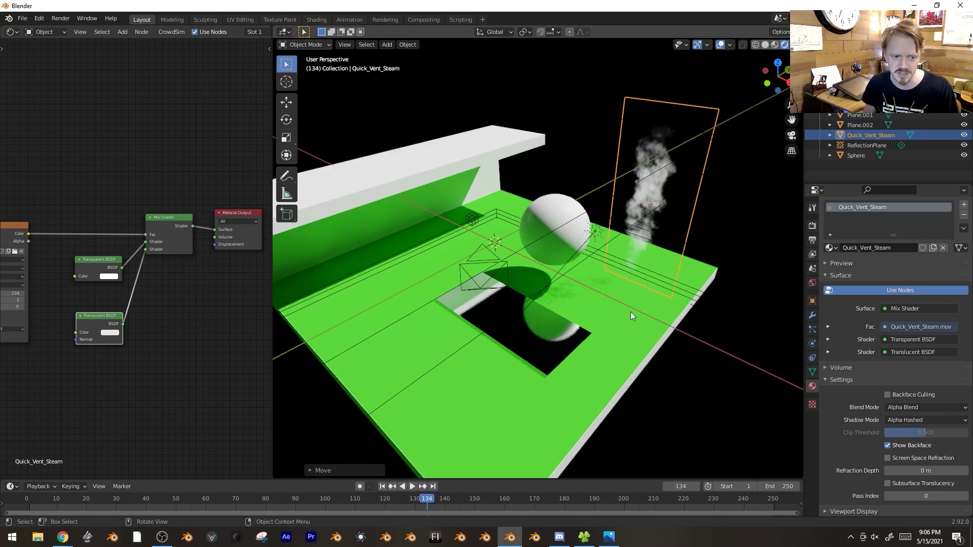
Play the animation from the opposite side to examine the steam's shadow on the sphere and floor
key("g")
key("Escape")
middle_click_drag(628, 286, 555, 314)
key("space")
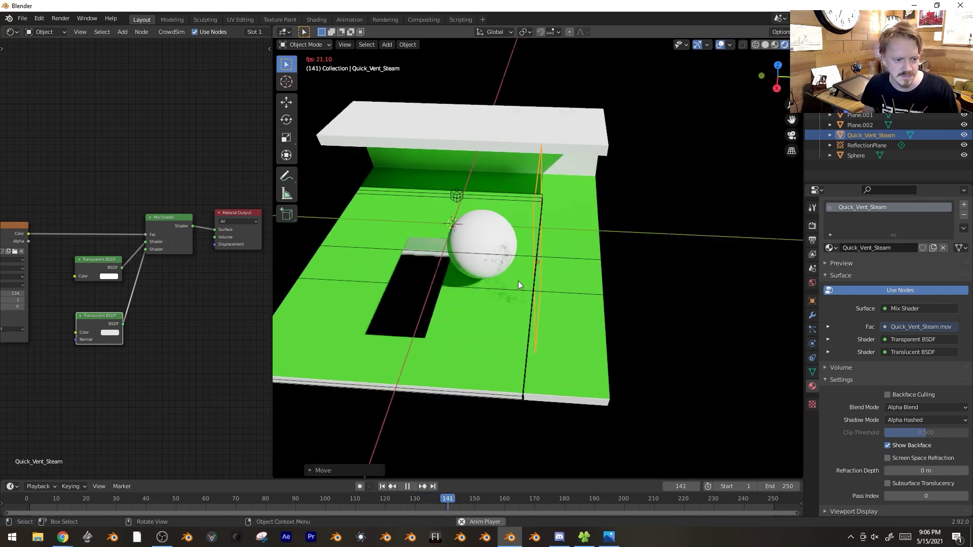
key("space")
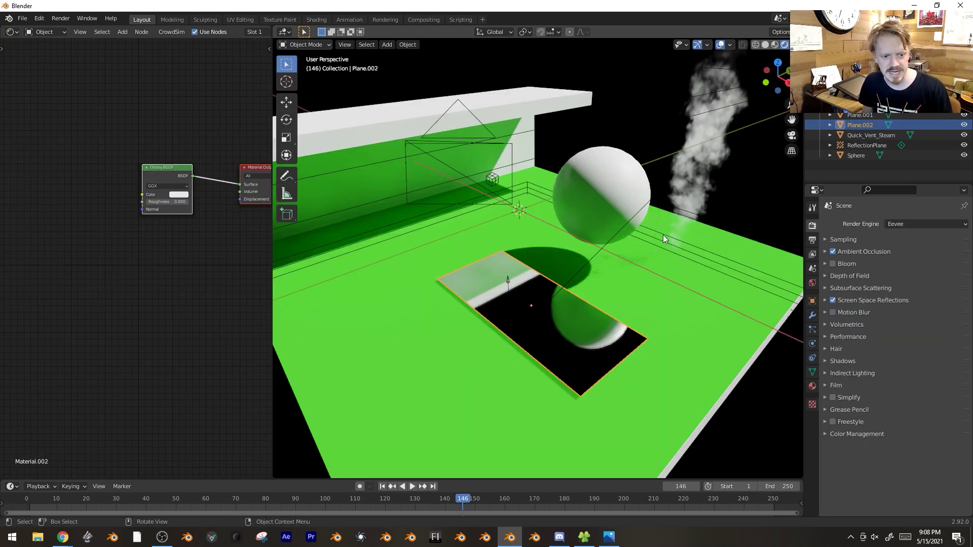
Switch the render engine from Eevee to Cycles to compare the same view of the scene
middle_click_drag(663, 236, 661, 236)
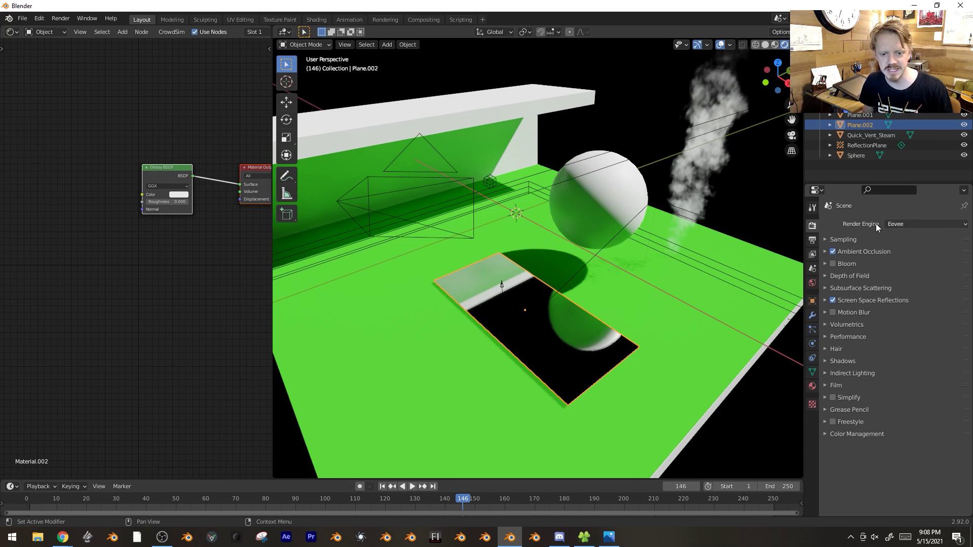
left_click(909, 224)
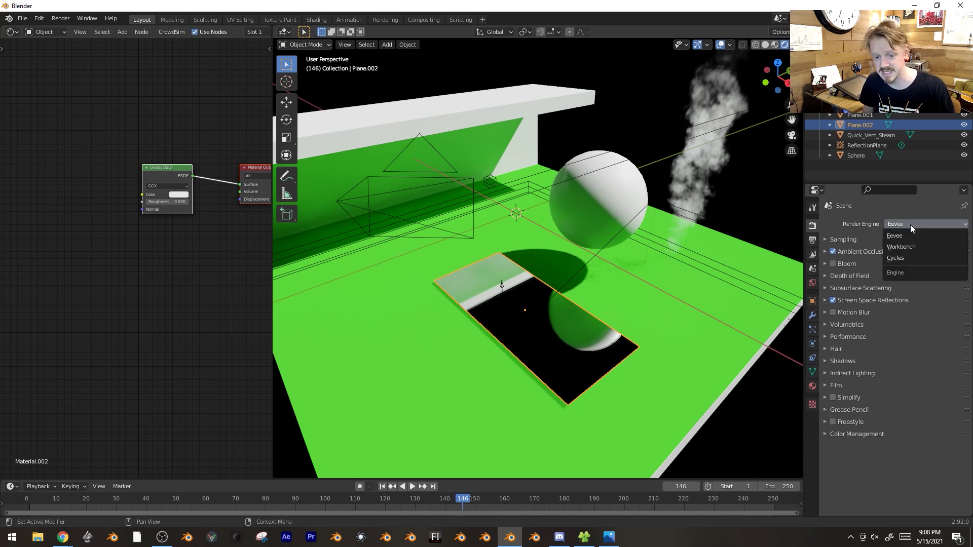
left_click(912, 257)
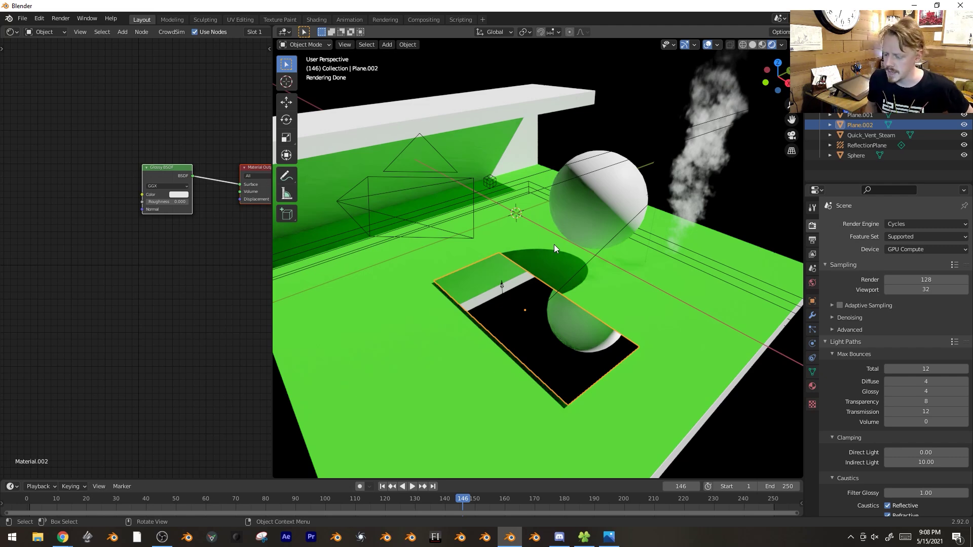
Compare the Eevee Version and Cycles Version renders of the boat scene in Photos, and return to Blender
left_click(609, 537)
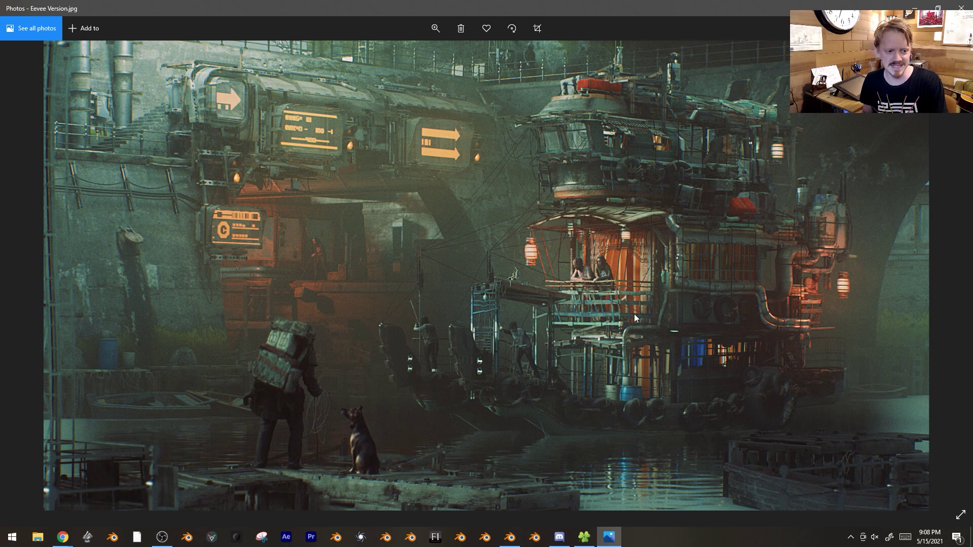
key("Left")
key("Right")
key("Left")
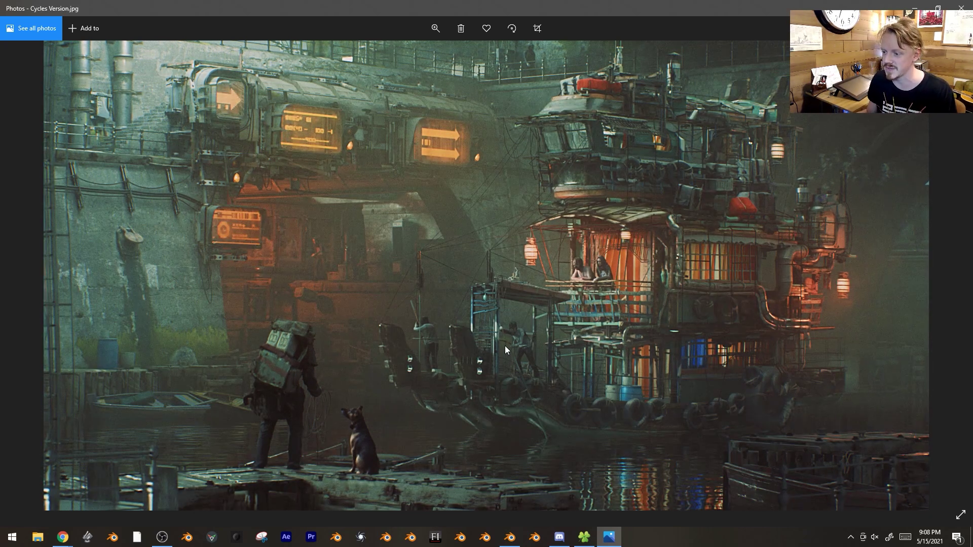
key("alt+Tab")
scroll(601, 244, "up", 3)
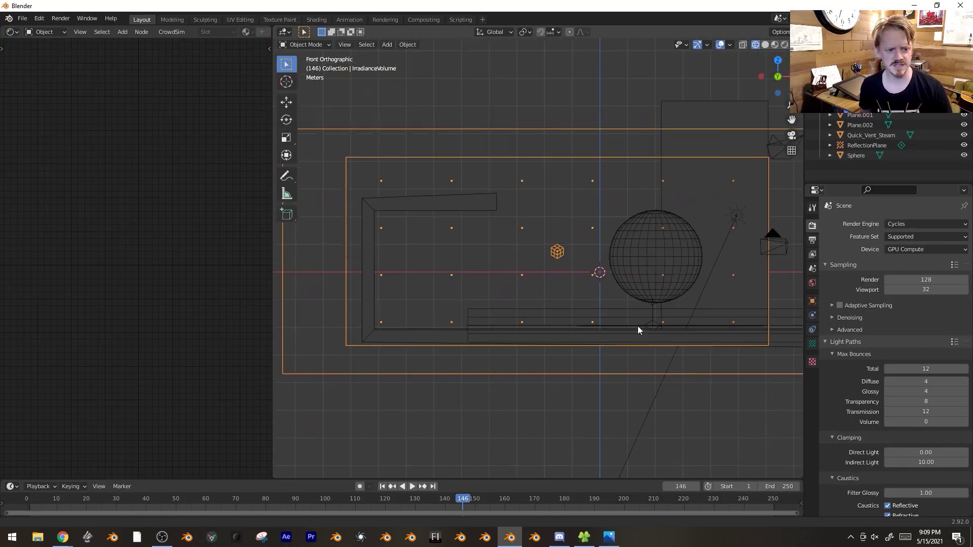
Duplicate the irradiance volume, shrink the copy beneath the overhang and stretch it along Z to fit the space by the wall
scroll(637, 326, "down", 2)
key("shift+d")
right_click(750, 146)
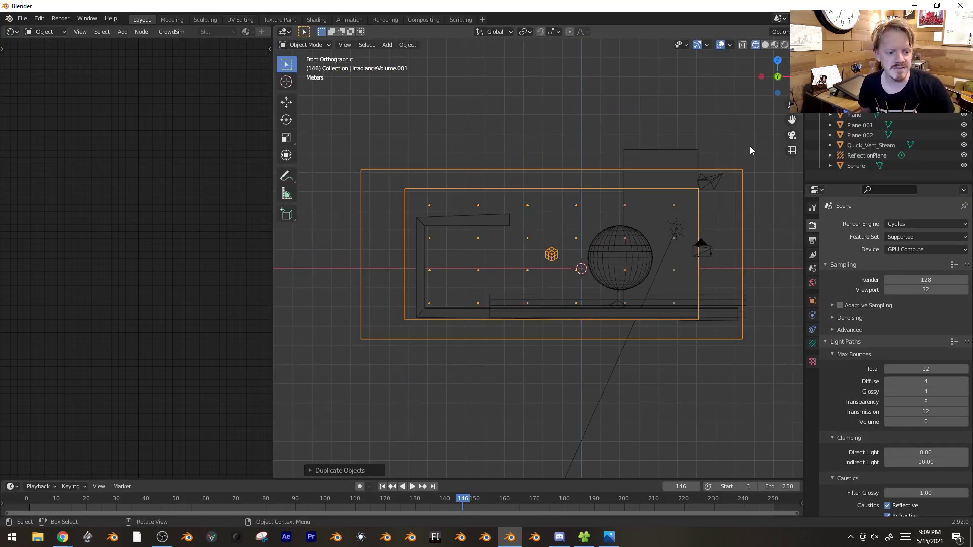
key("s")
left_click(526, 220)
left_click(560, 190)
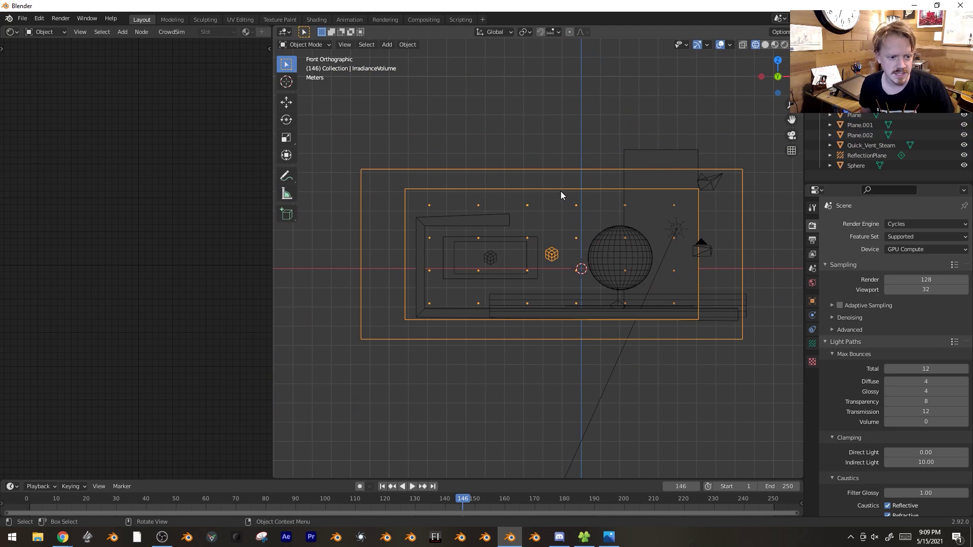
left_click(508, 235)
scroll(509, 235, "up", 1)
key("g")
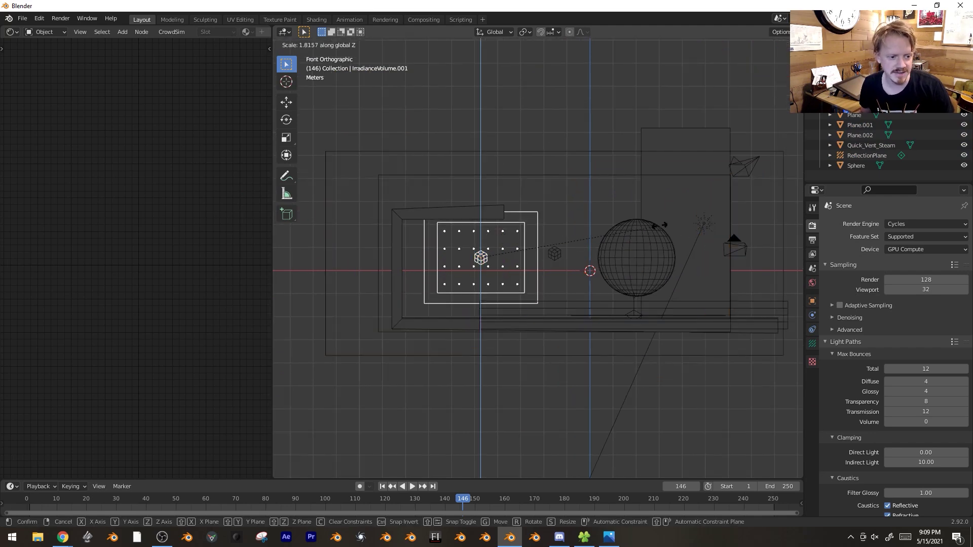
left_click(636, 226)
Inspect the small irradiance volume under the overhang from several angles and delete it
middle_click_drag(587, 238, 508, 292)
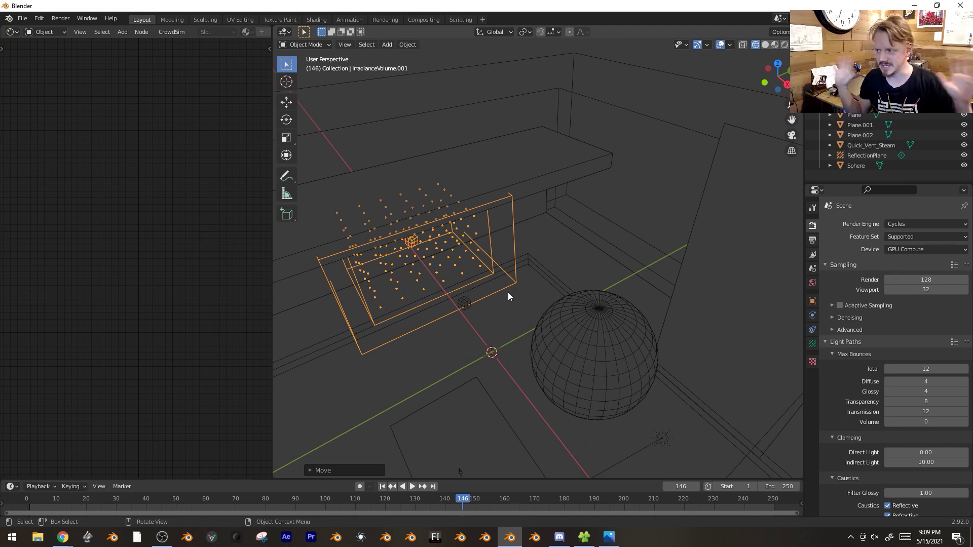
middle_click_drag(496, 273, 541, 250)
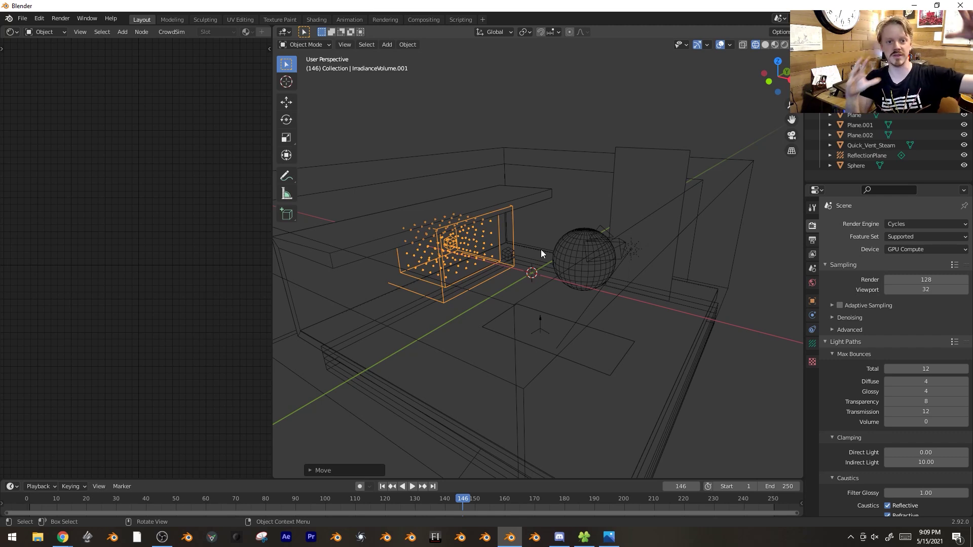
middle_click_drag(521, 193, 577, 213)
key("Delete")
Add a cube beneath the overhang near the wall and show the viewport in Rendered shading
key("shift+a")
left_click(652, 223)
middle_click_drag(525, 308, 559, 276)
key("z")
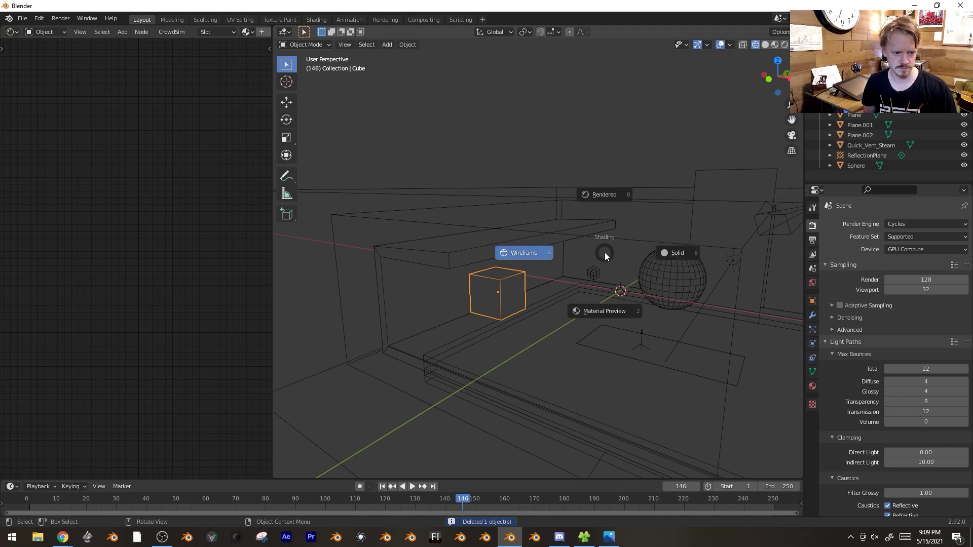
left_click(603, 195)
Give the cube a new material with an Emission surface and set its emission color to magenta
left_click(812, 386)
left_click(869, 256)
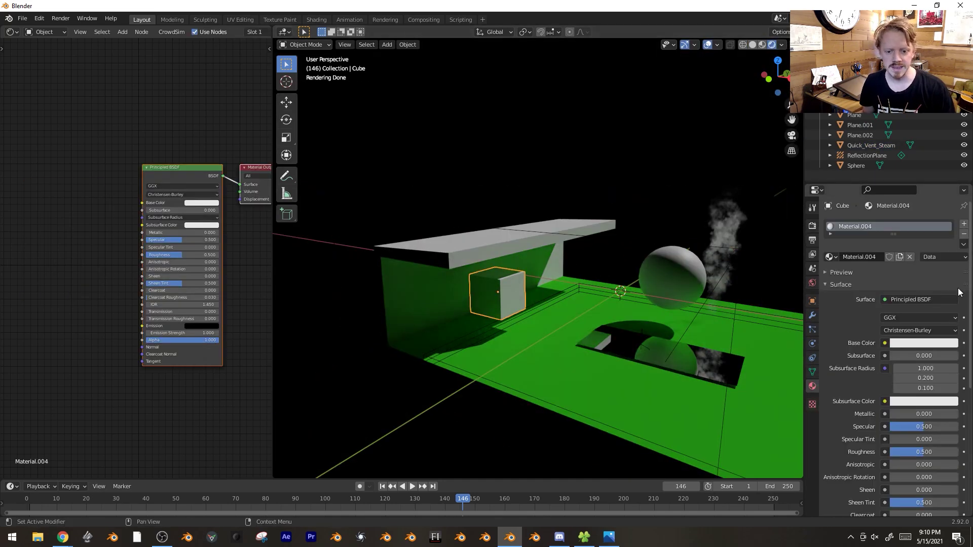
left_click(920, 300)
left_click(836, 98)
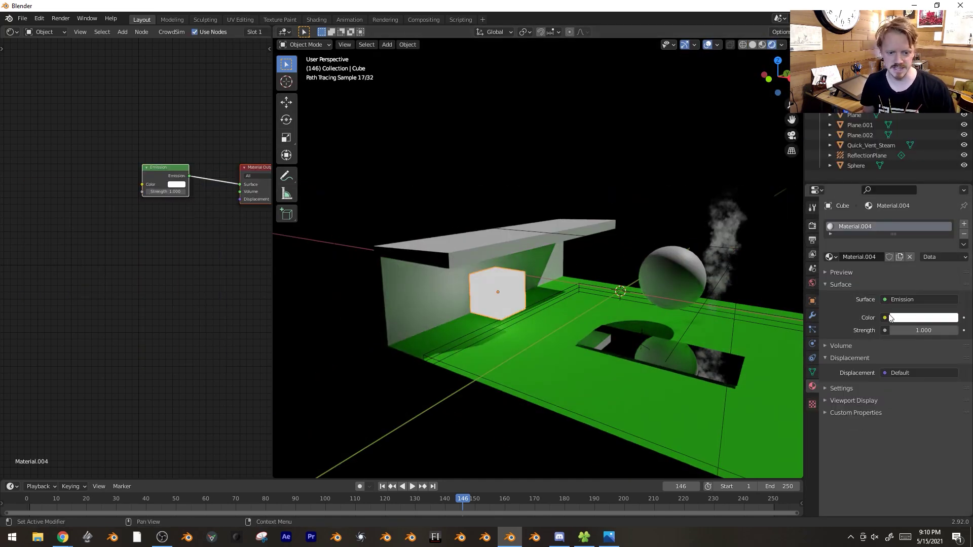
left_click(907, 318)
left_click(929, 226)
middle_click_drag(504, 270, 519, 232)
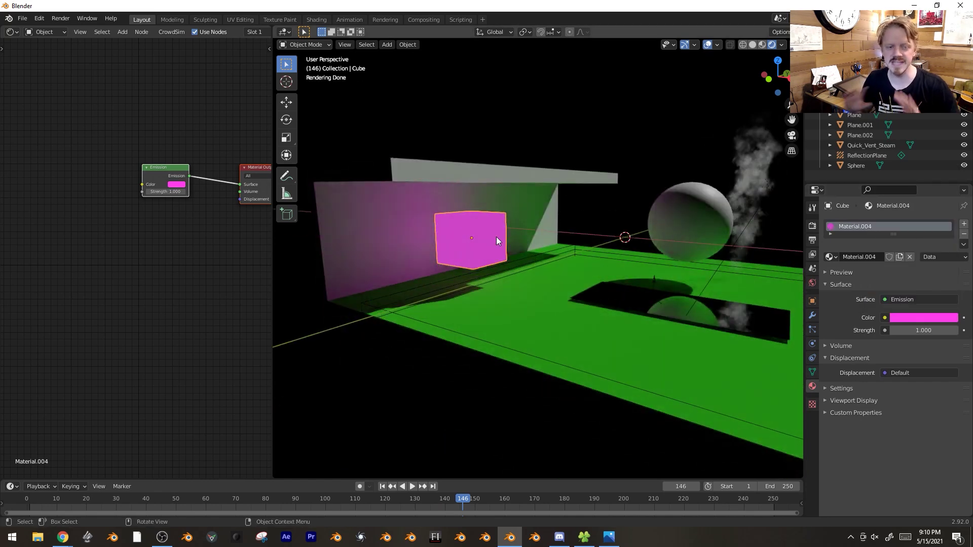
Switch the render engine to Eevee and bake indirect lighting so the magenta cube's glow reaches the wall
left_click(812, 226)
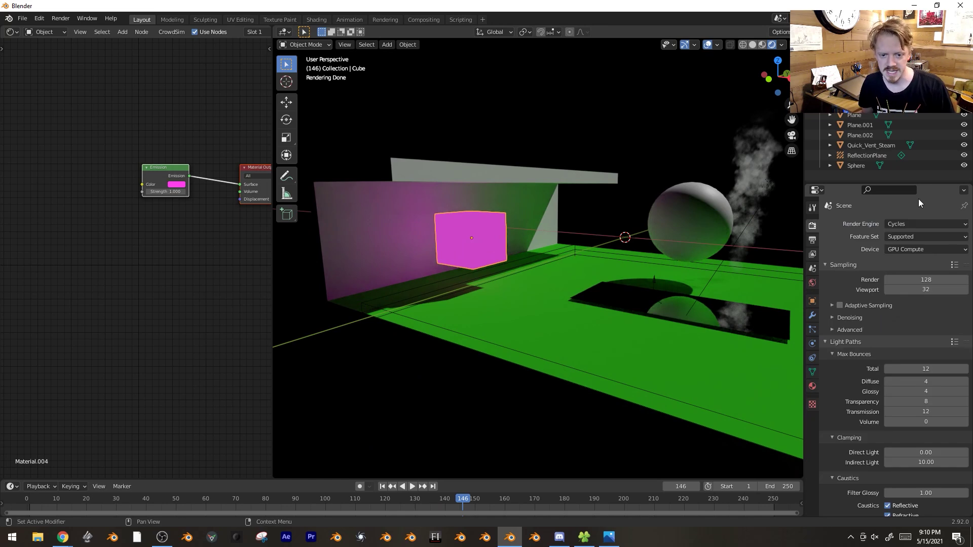
left_click(923, 224)
left_click(922, 236)
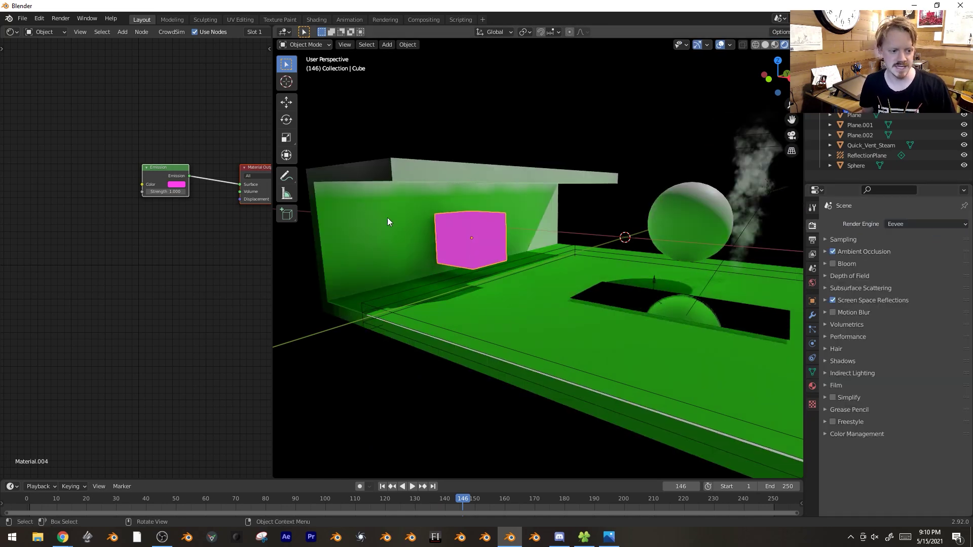
left_click(599, 225)
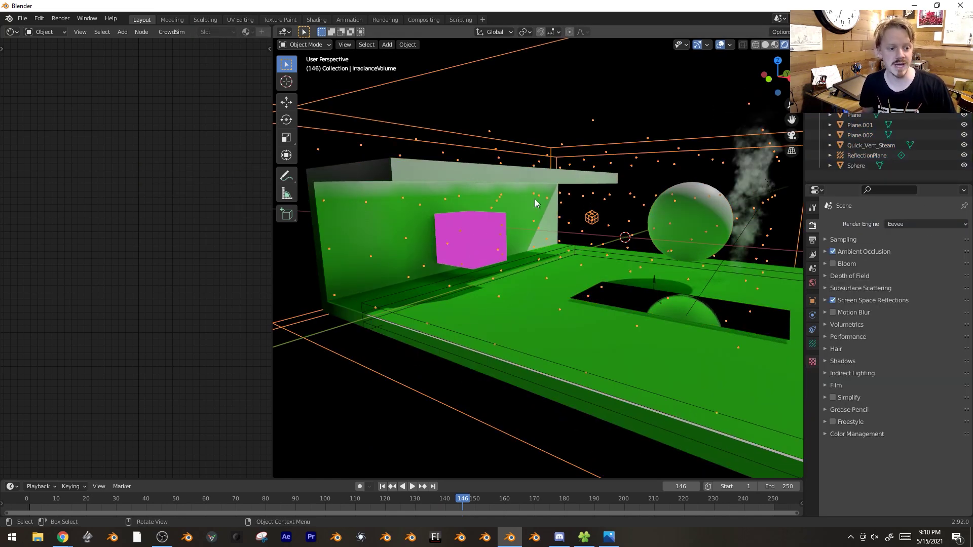
mouse_move(537, 202)
middle_mouse_down()
mouse_move(530, 223)
mouse_move(542, 218)
middle_mouse_up()
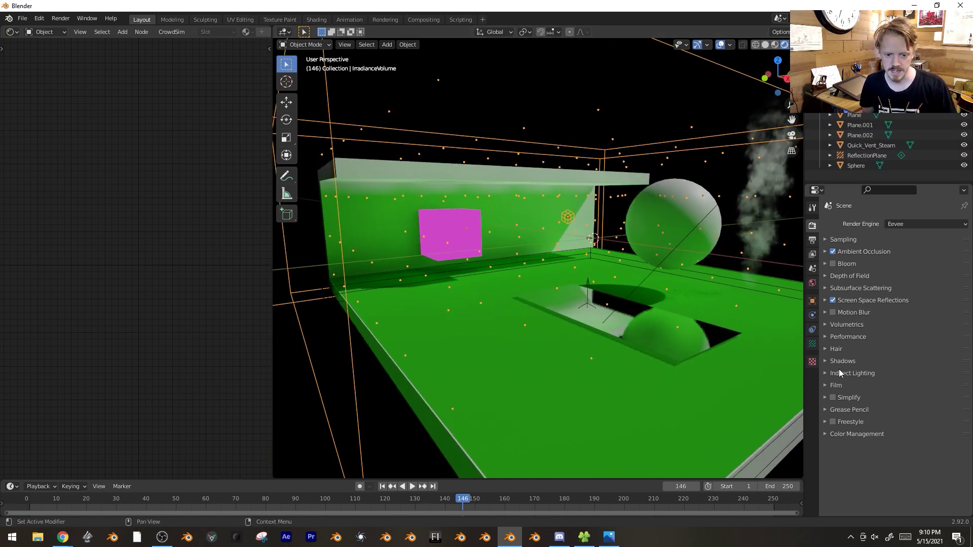
left_click(869, 372)
left_click(919, 389)
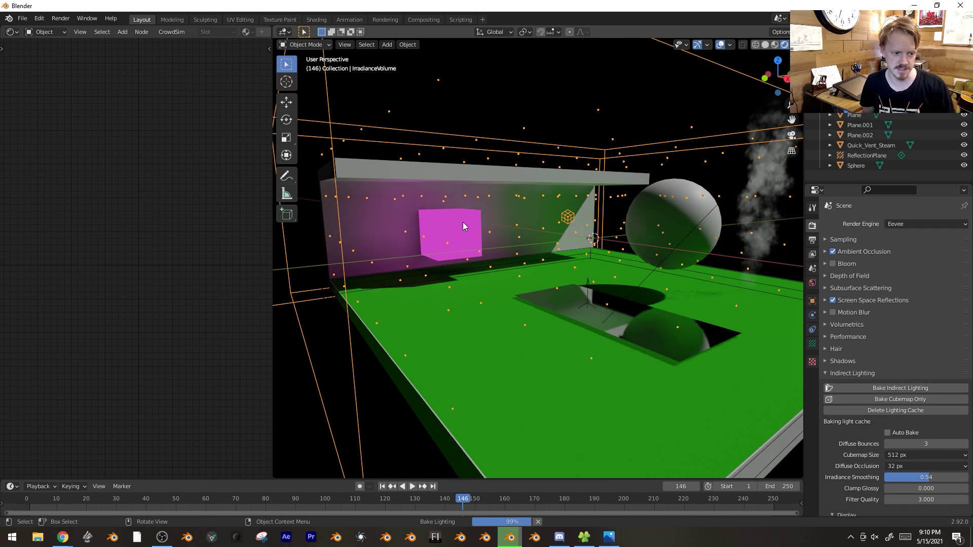
Try moving the magenta cube away from the wall toward the sphere to check the baked glow, and cancel the move
left_click(463, 222)
key("g")
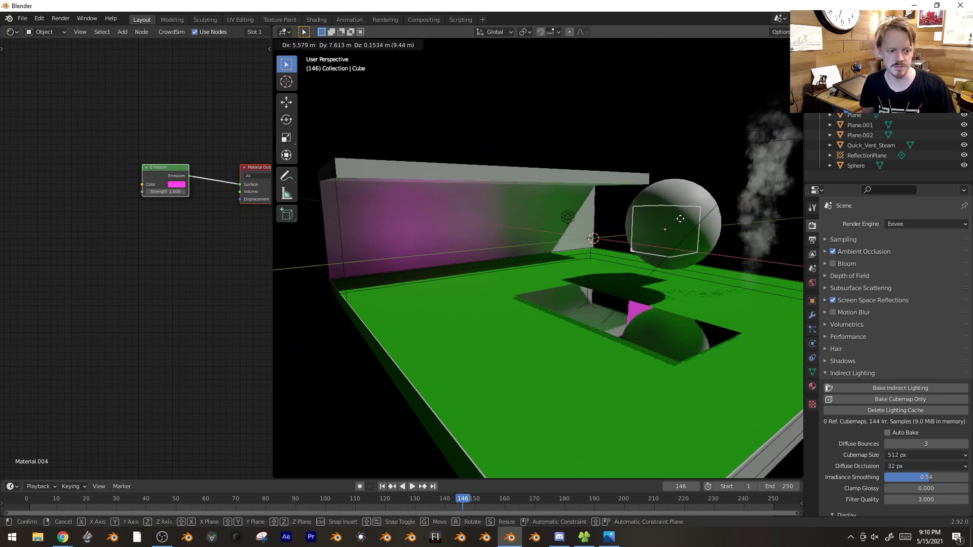
key("Escape")
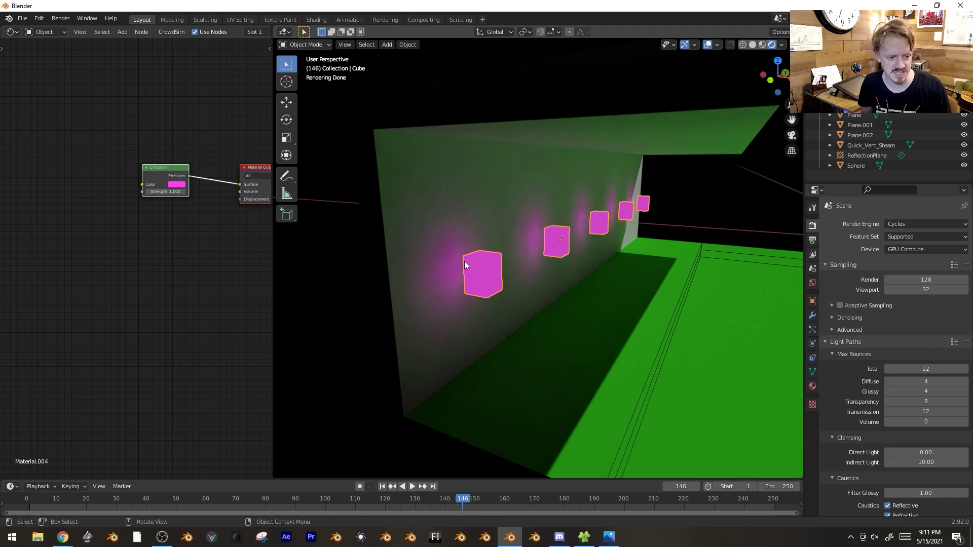
Switch from Cycles back to Eevee and rebake indirect lighting for the row of small magenta cubes
left_click(917, 229)
left_click(920, 232)
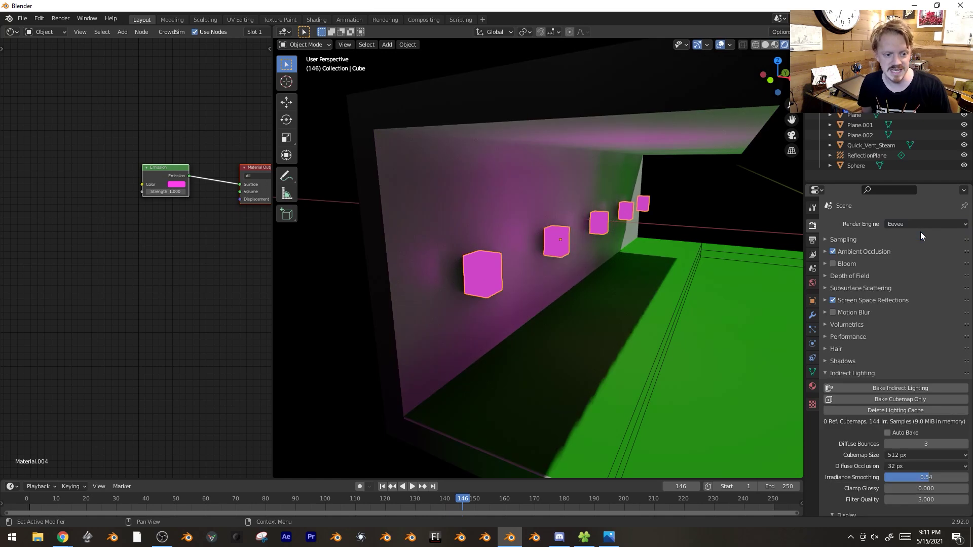
left_click(901, 387)
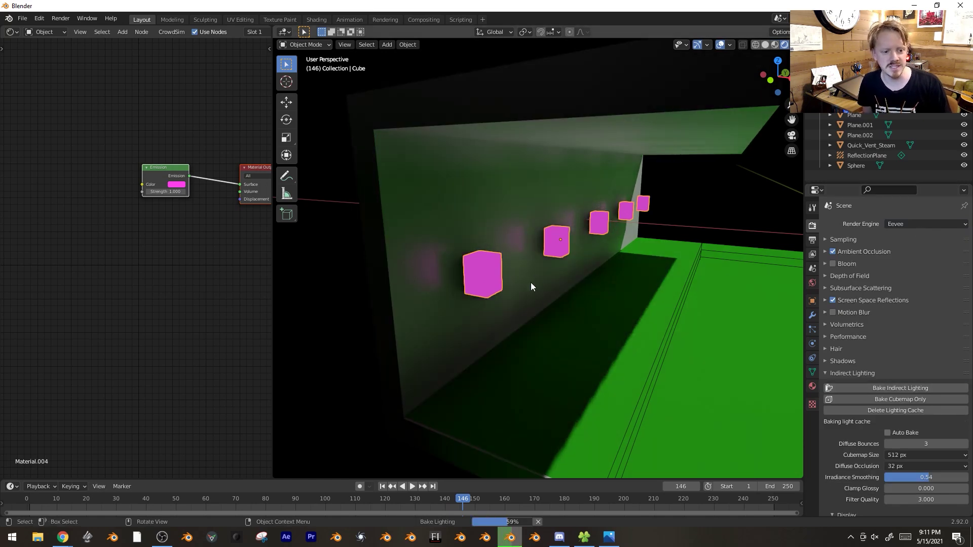
middle_click_drag(549, 227, 436, 276)
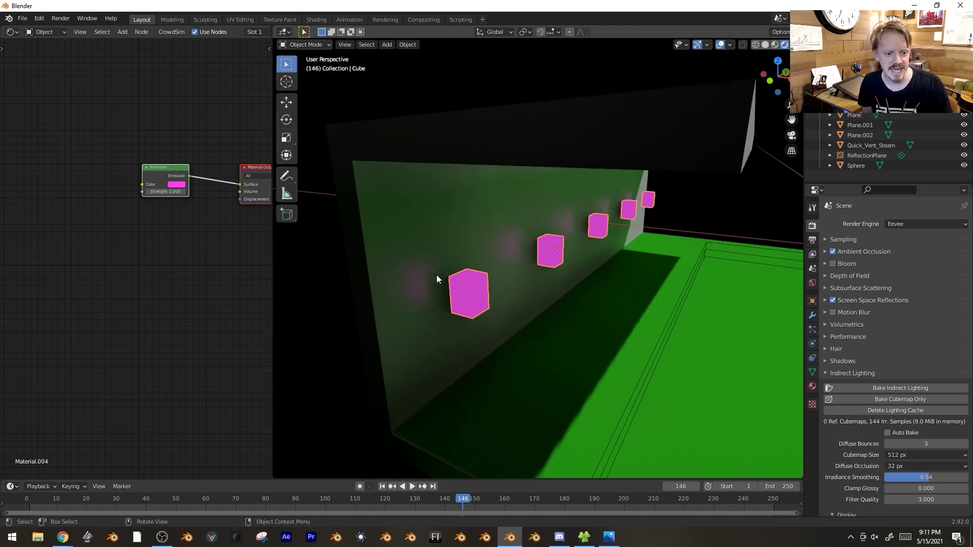
Turn off Screen Space Reflections and select all objects to examine the irradiance sample points around the cubes and wall
left_click(832, 300)
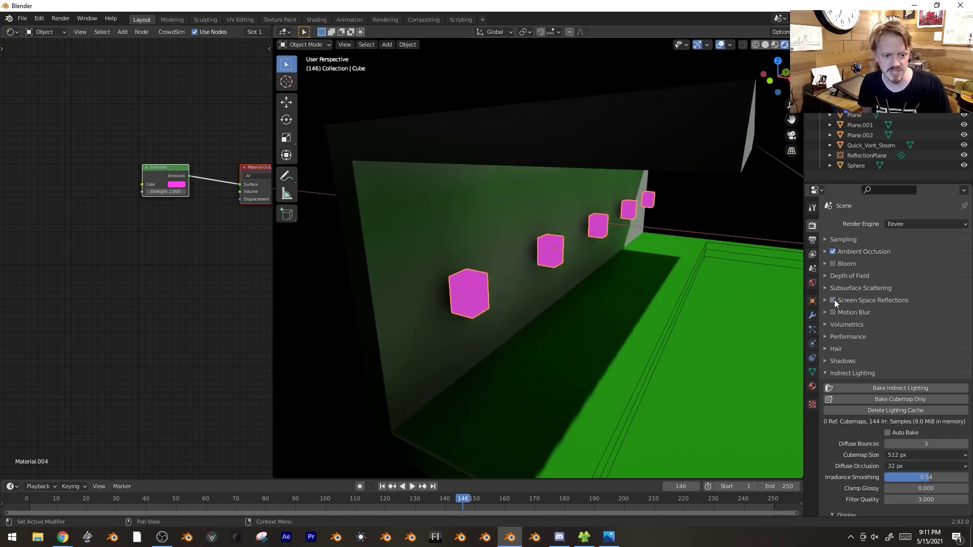
middle_click_drag(598, 244, 420, 226)
key("a")
scroll(659, 238, "down", 3)
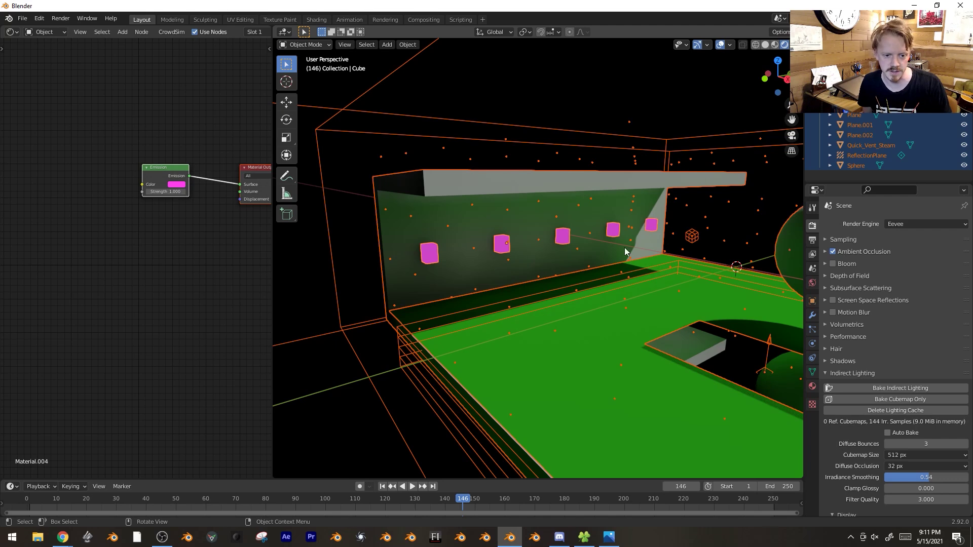
middle_click_drag(627, 250, 499, 237)
scroll(499, 237, "up", 2)
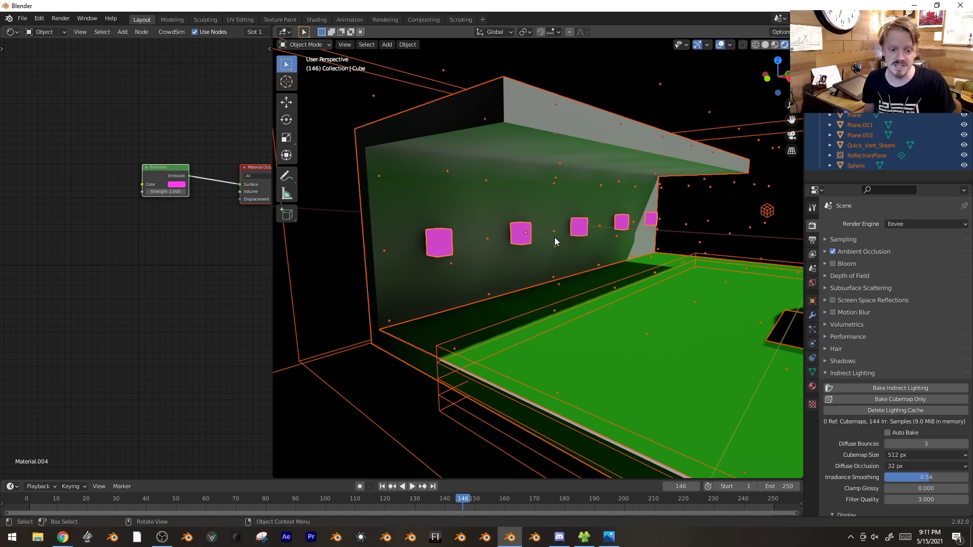
Add a point light and place it under the overhang near the second magenta cube
key("shift+a")
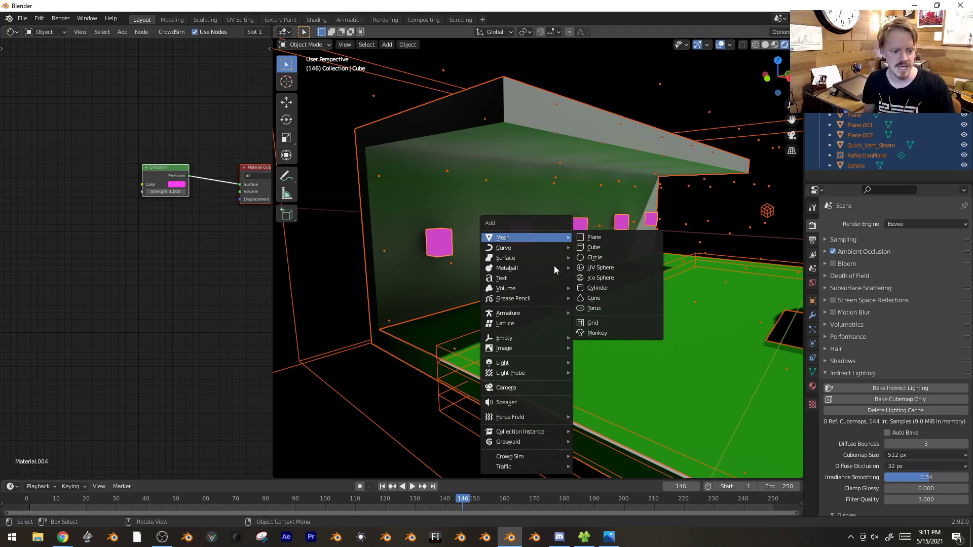
mouse_move(537, 361)
left_click(612, 363)
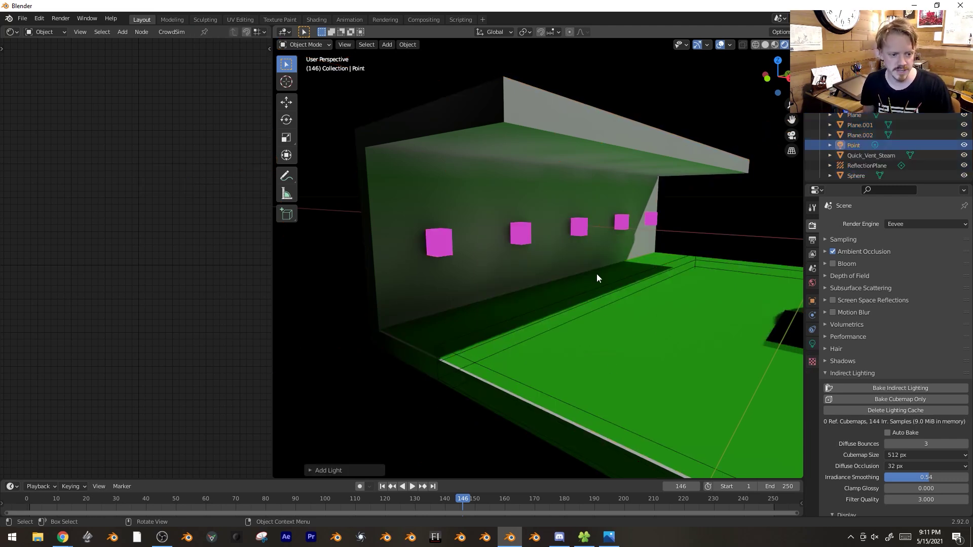
key("g")
left_click(526, 224)
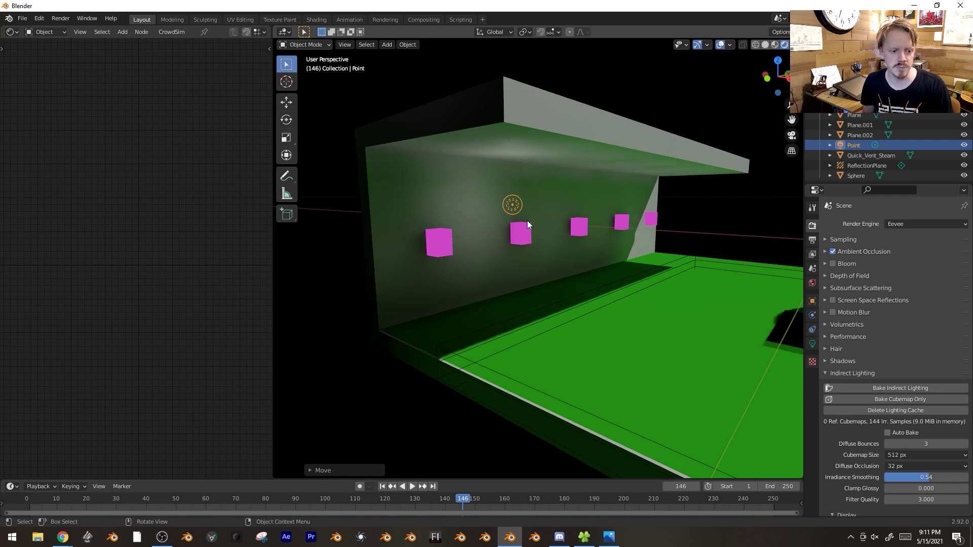
Lower the point light to the cubes' height and slide it along Y to just past the second cube
key("g")
key("z")
key("Escape")
middle_click_drag(527, 228, 529, 248)
key("g")
key("y")
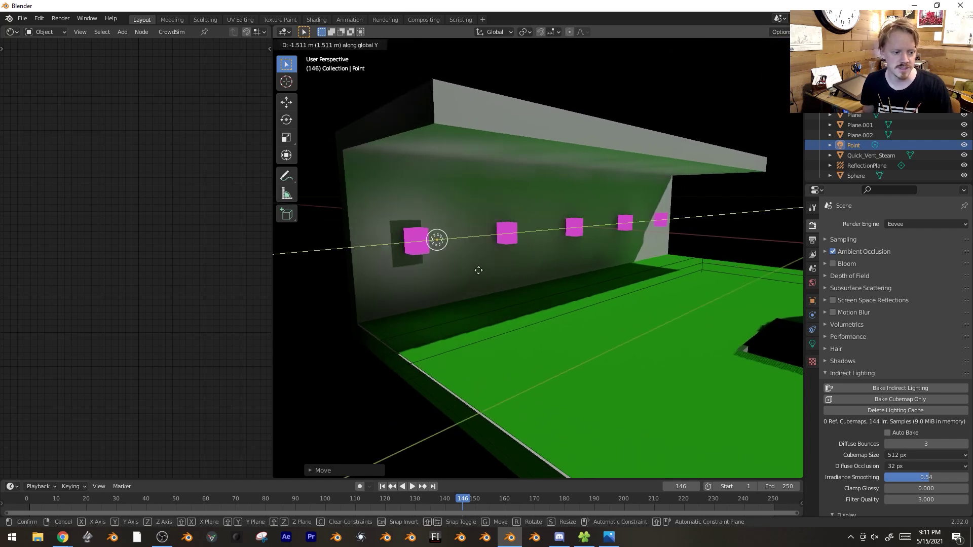
left_click(507, 277)
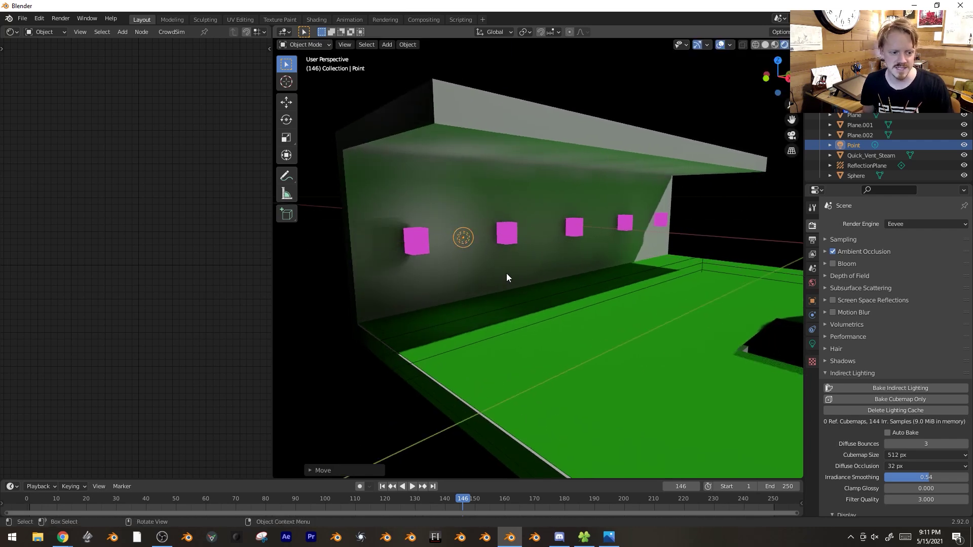
key("g")
key("y")
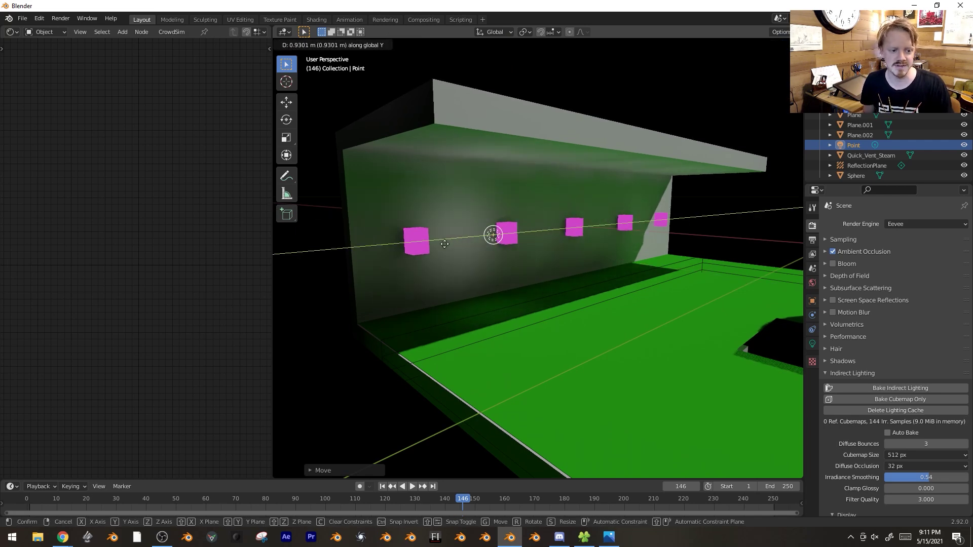
left_click(492, 242)
middle_click_drag(563, 233, 577, 253)
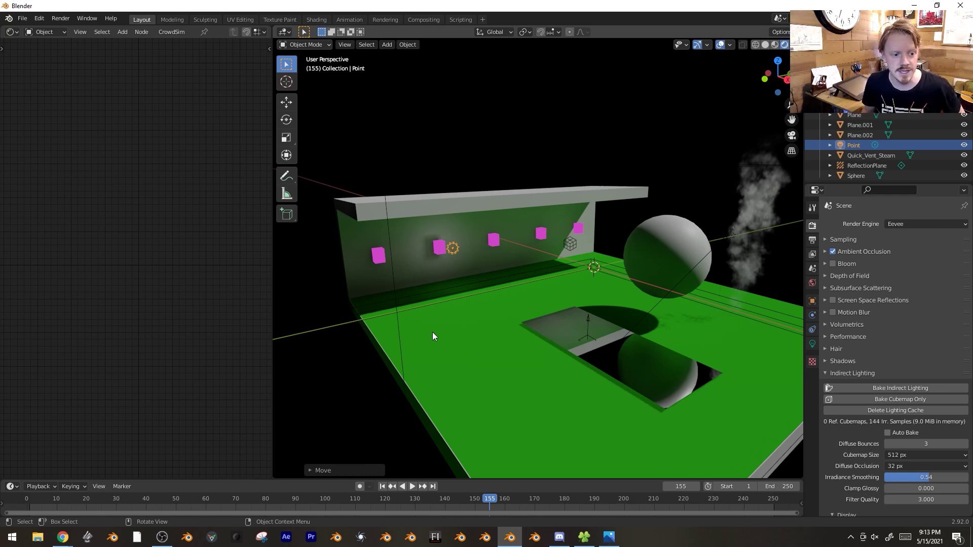
Set Irradiance Smoothing to 0.59 and view the scene from above
middle_click_drag(521, 289, 414, 175)
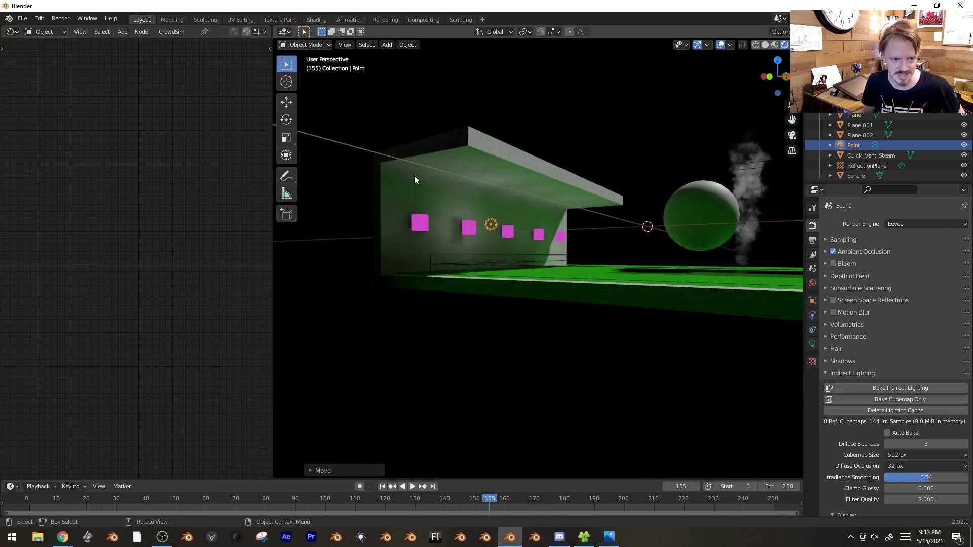
scroll(889, 344, "down", 5)
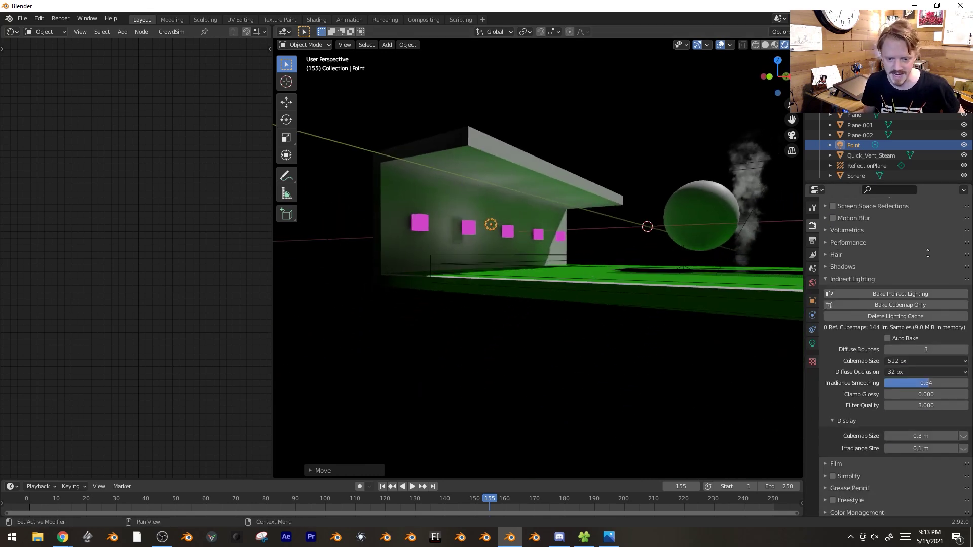
middle_click_drag(674, 263, 710, 343)
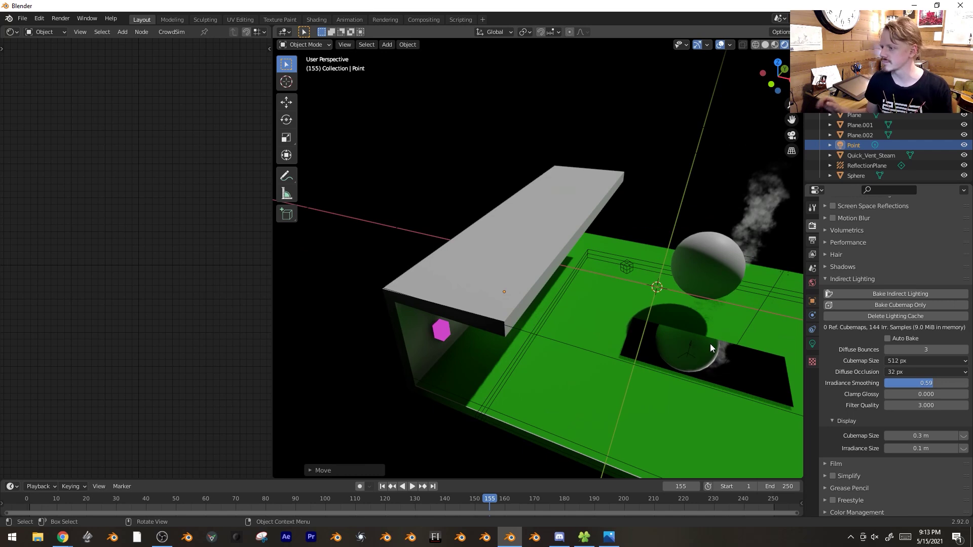